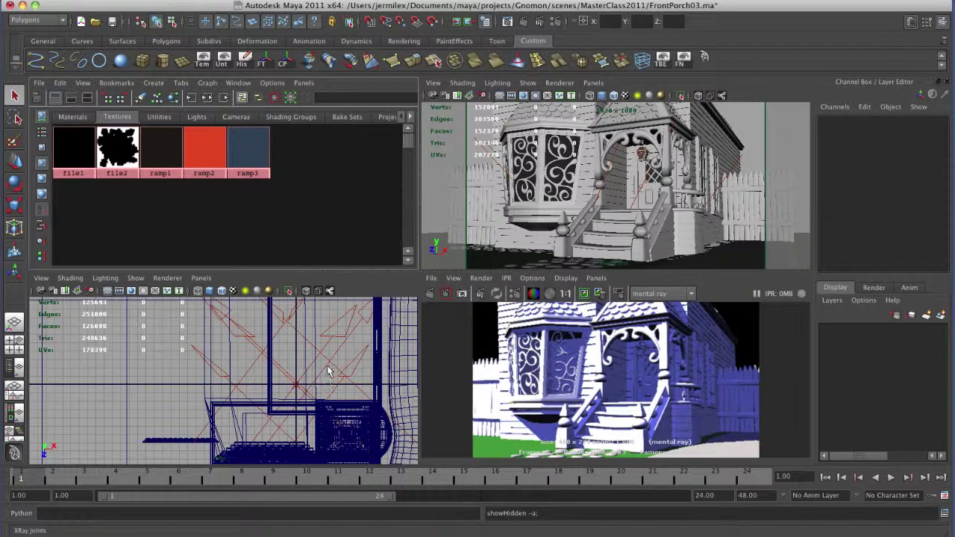
Open the Outliner and maximize the top orthographic view of the FrontPorch03 scene
key(shift+o)
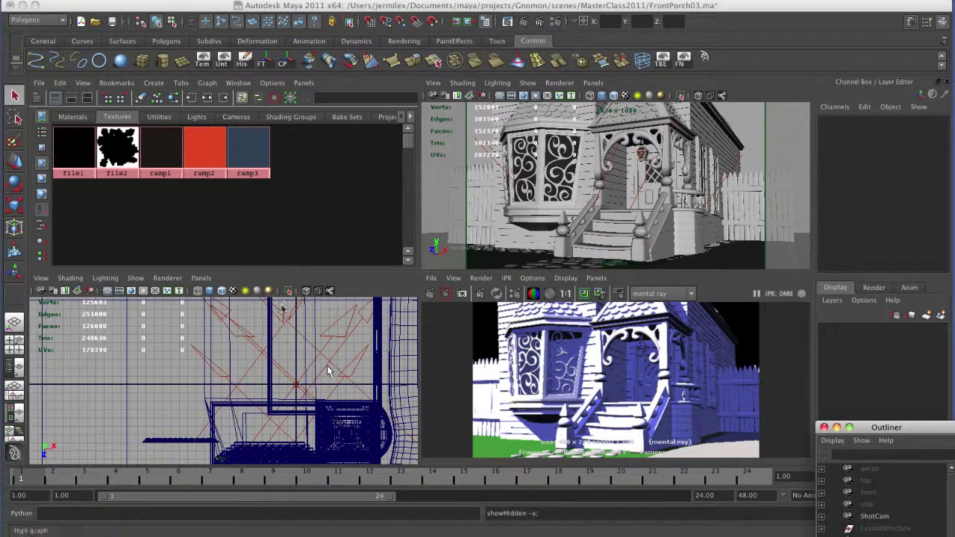
key(space)
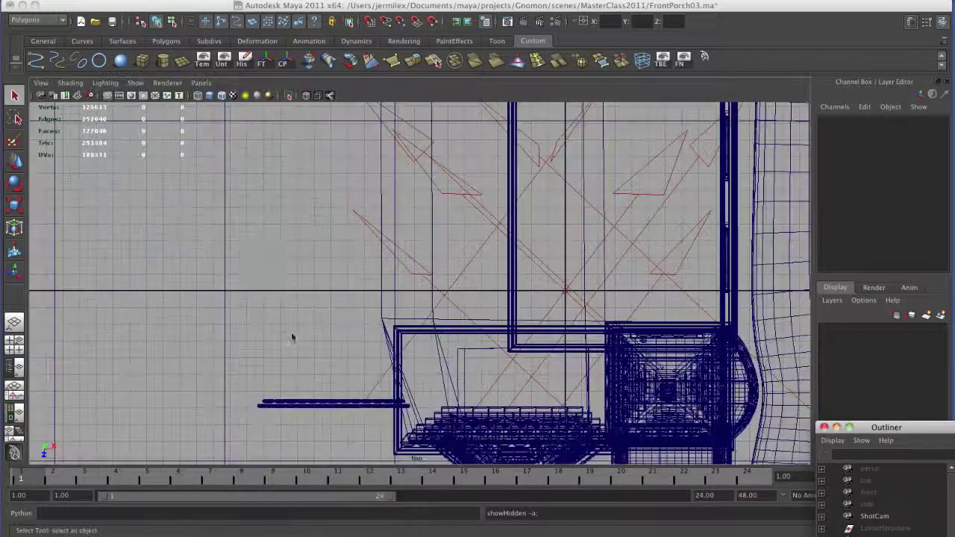
Switch the panel to the persp camera, smooth-shade it, and orbit around the porch and bay window
click(201, 83)
click(346, 109)
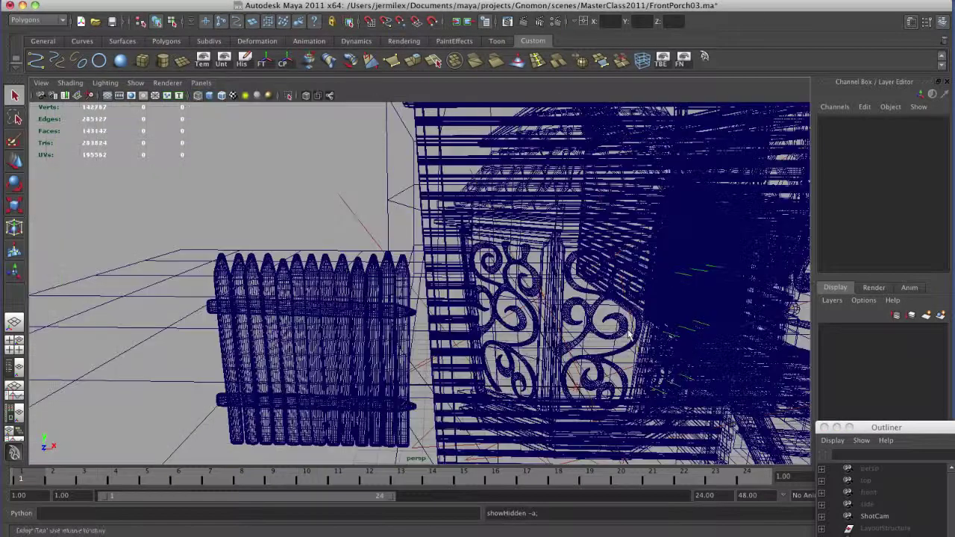
key(a)
alt+drag(515, 336, 543, 340)
key(5)
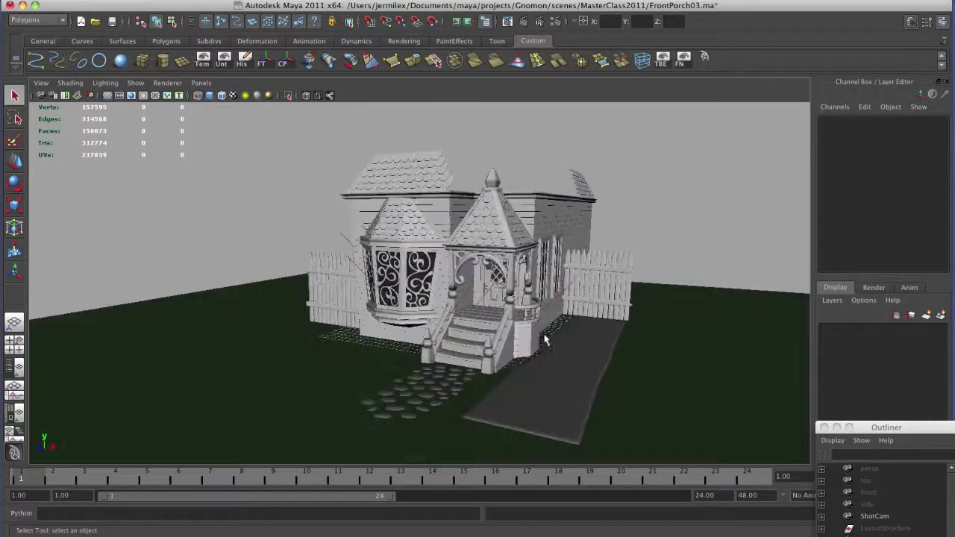
mouse_move(544, 343)
alt+right_down()
mouse_move(579, 378)
mouse_move(589, 369)
alt+right_up()
mouse_move(589, 369)
alt+mouse_down()
mouse_move(607, 352)
mouse_move(556, 366)
mouse_move(601, 358)
mouse_move(582, 362)
alt+mouse_up()
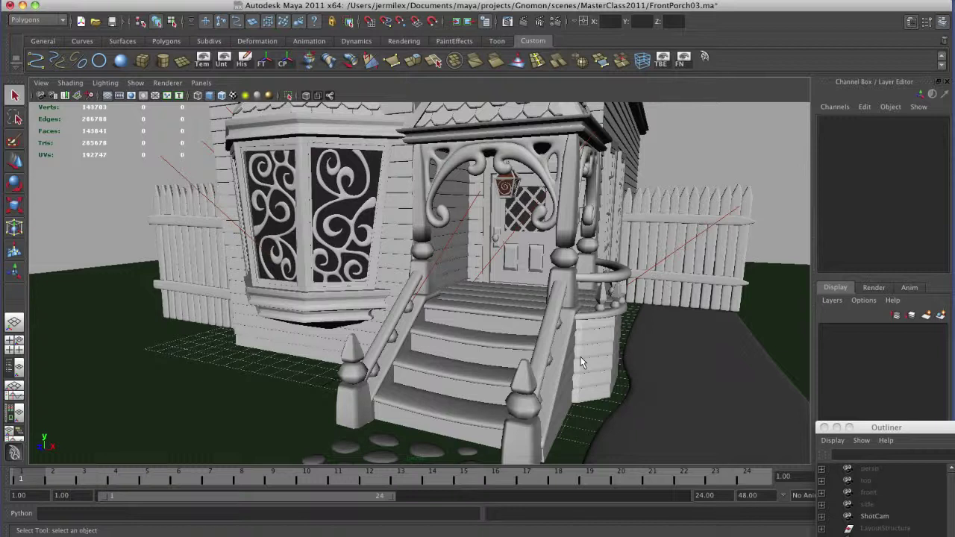
alt+drag(583, 363, 528, 349)
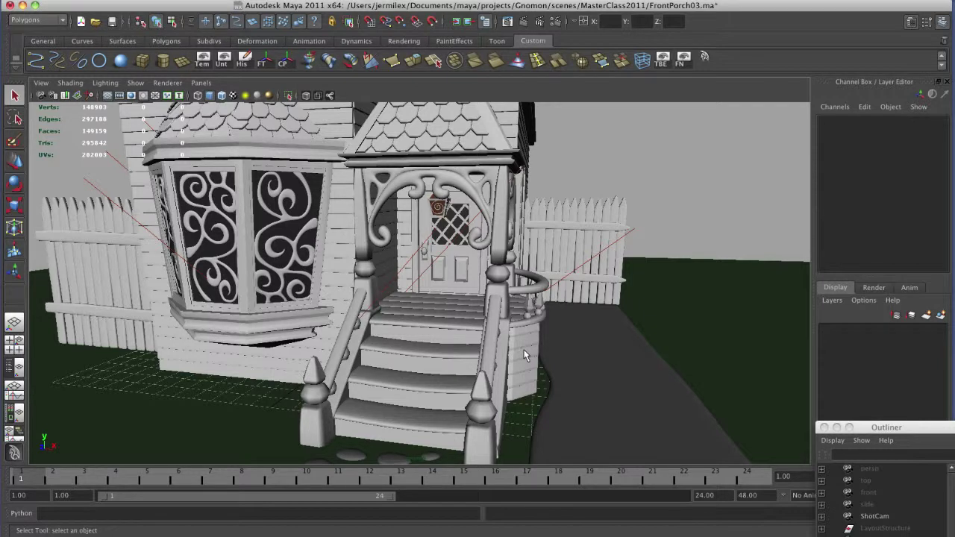
alt+drag(403, 349, 530, 365)
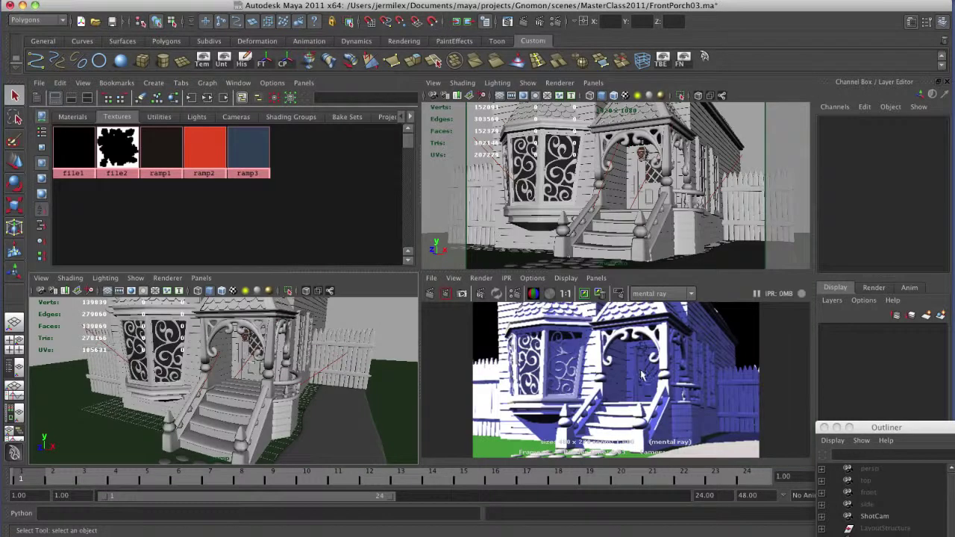
Maximize the 480 x 270 mental ray render, zoom into it, and place the Outliner beside it
key(space)
alt+right_drag(406, 353, 686, 394)
drag(873, 432, 817, 187)
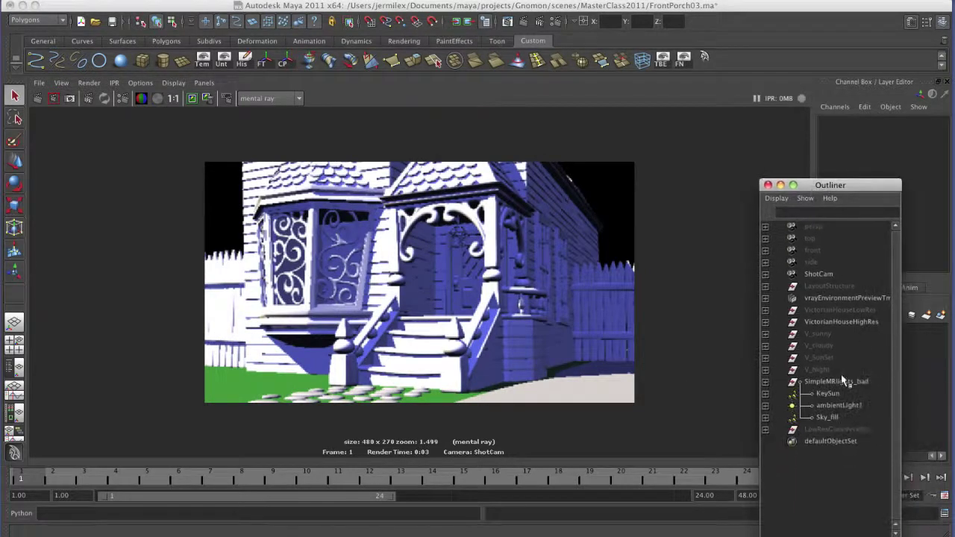
Review KeySun's shadow settings, then inspect ambientLight1, a blue ambient light at intensity 0.100
click(789, 394)
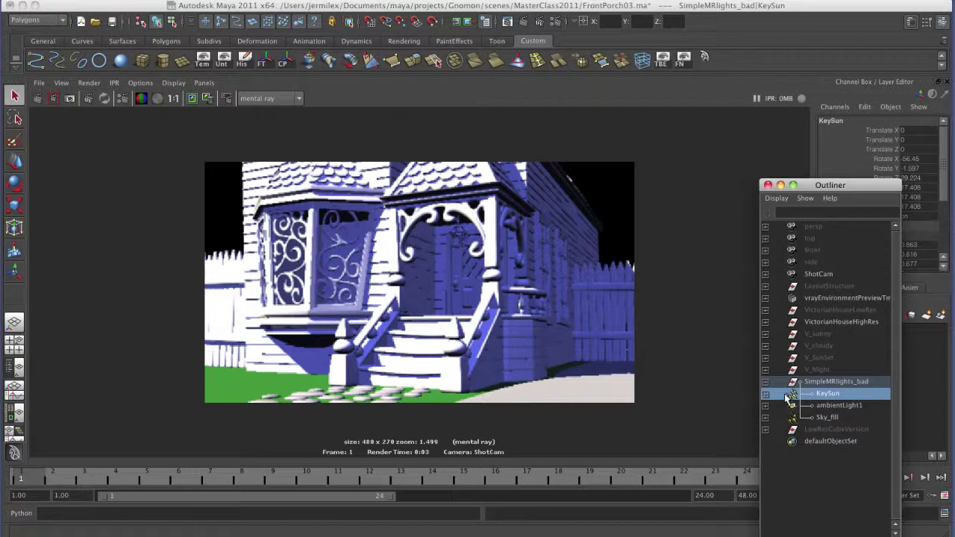
double_click(786, 396)
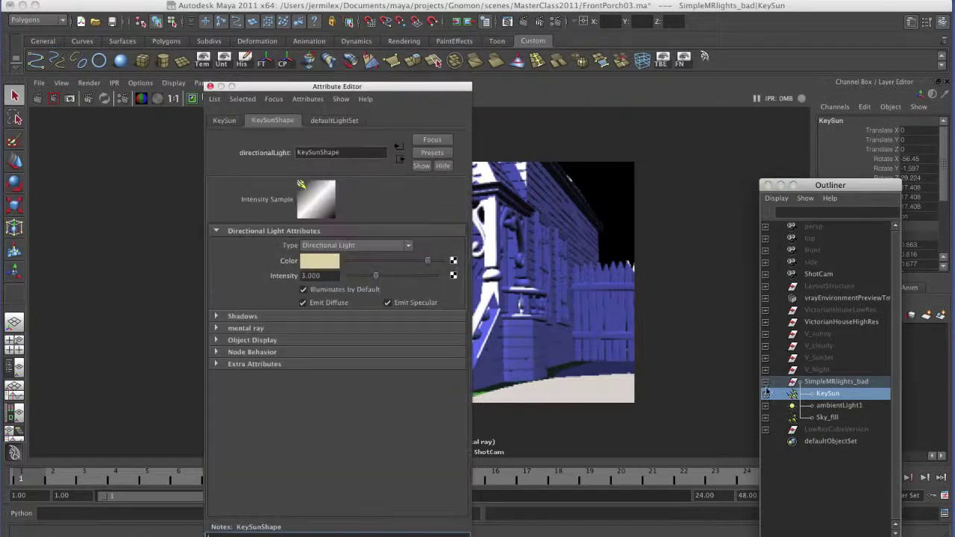
click(216, 316)
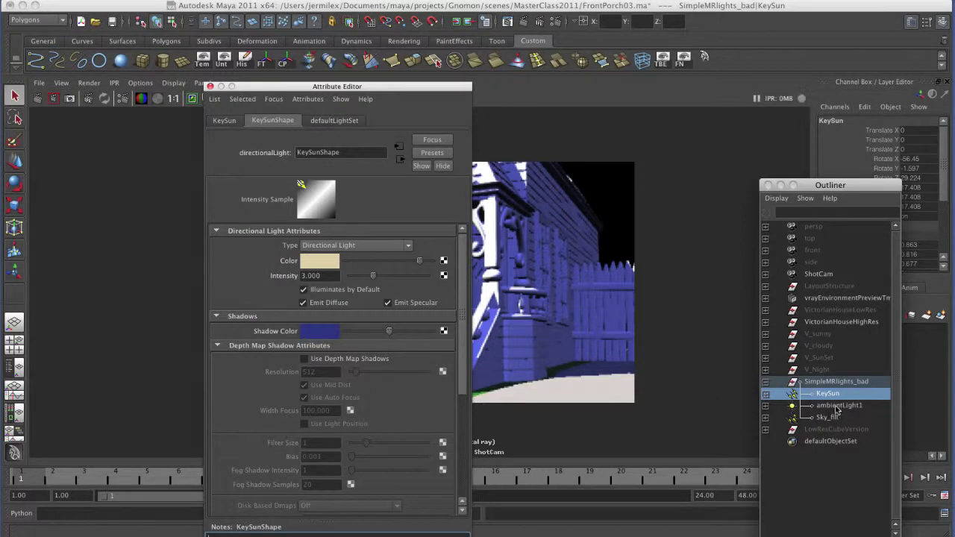
click(836, 407)
drag(415, 90, 223, 224)
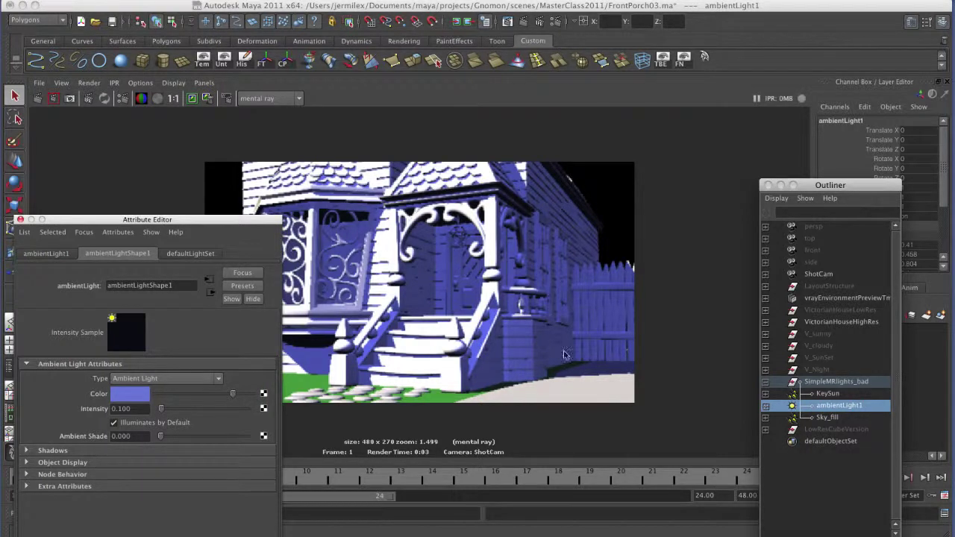
Inspect Sky_fill's attributes, close the Attribute Editor, then collapse and select SimpleMRlights_bad
click(833, 419)
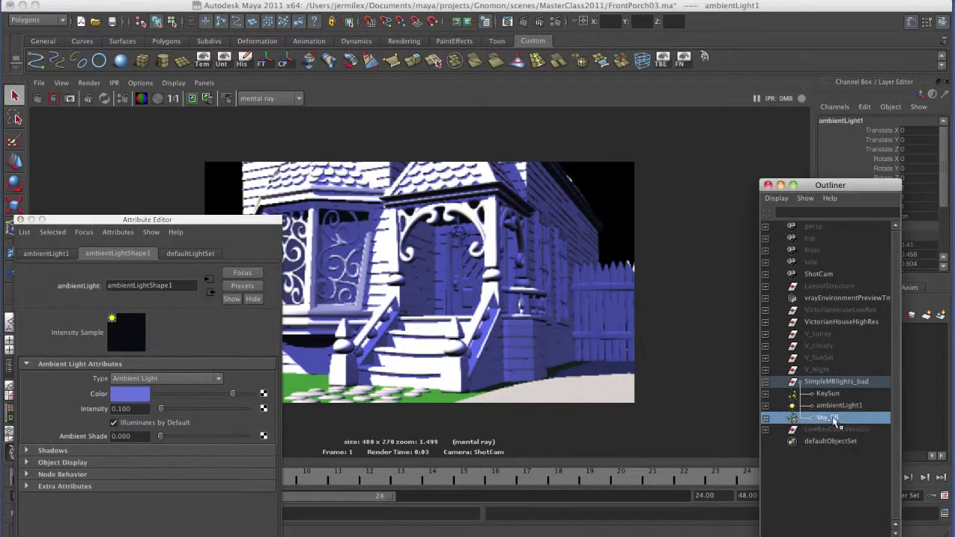
drag(135, 221, 186, 358)
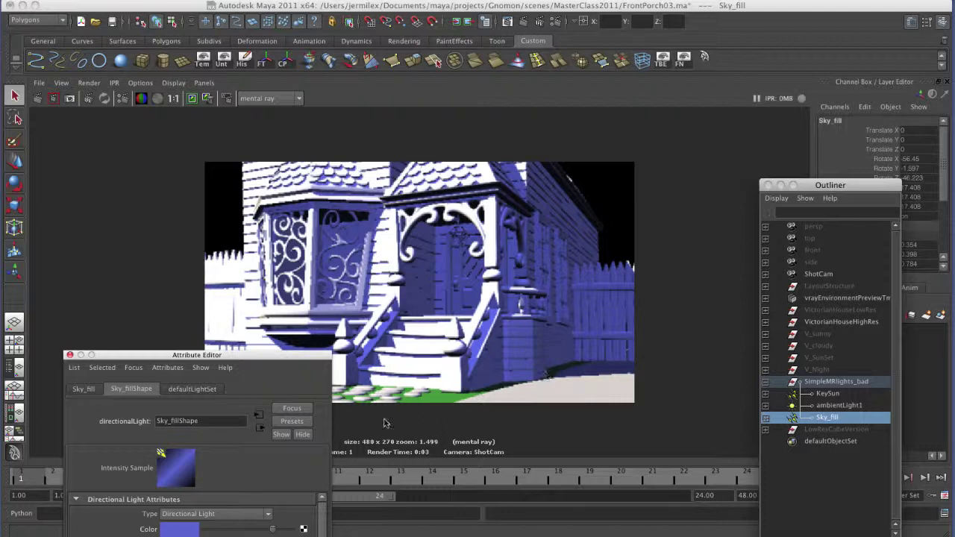
click(70, 355)
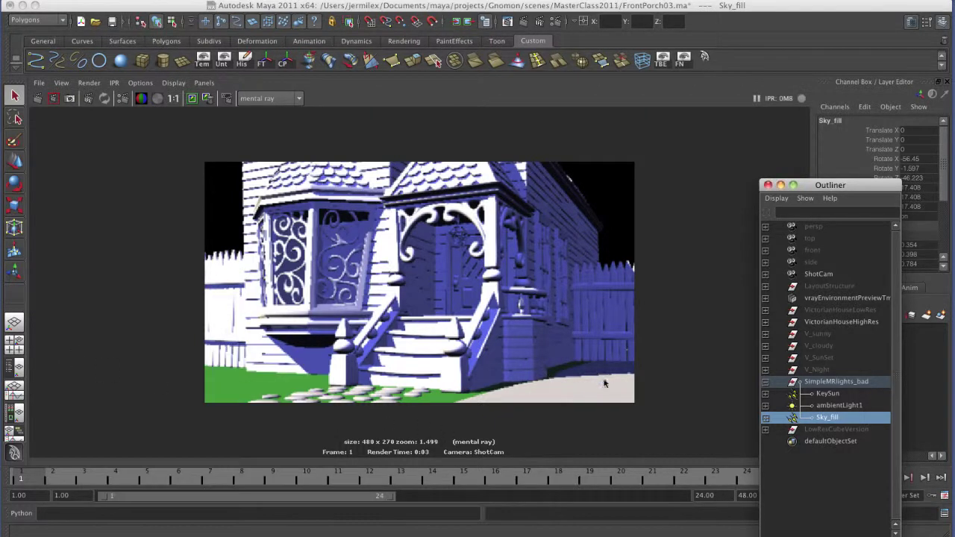
click(765, 382)
click(816, 381)
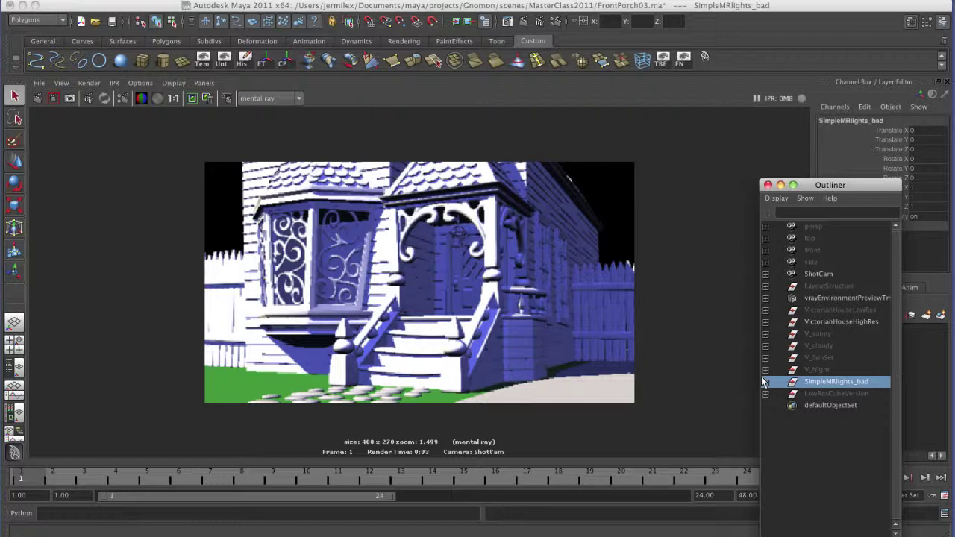
Set the renderer to V-Ray and unhide the V_sunny light rig in place of SimpleMRlights_bad
click(299, 99)
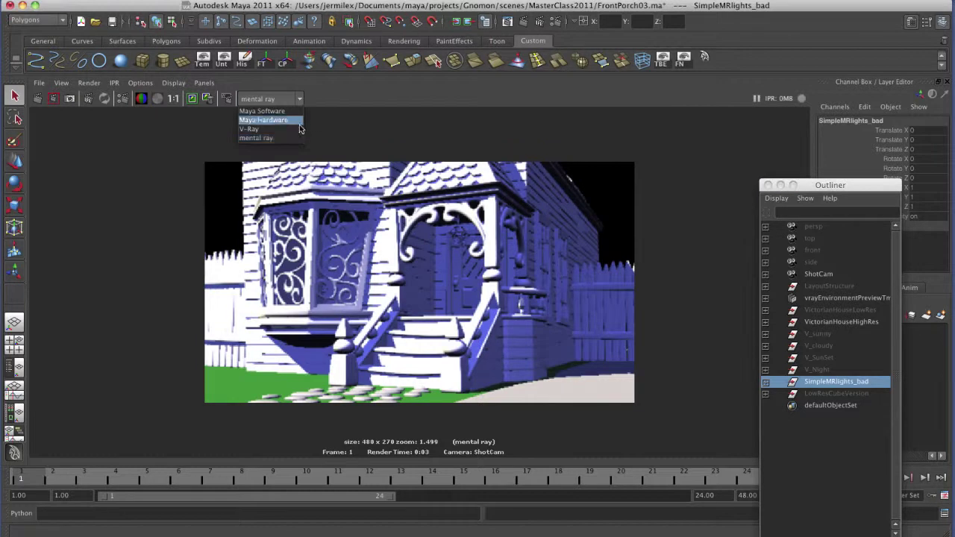
click(298, 137)
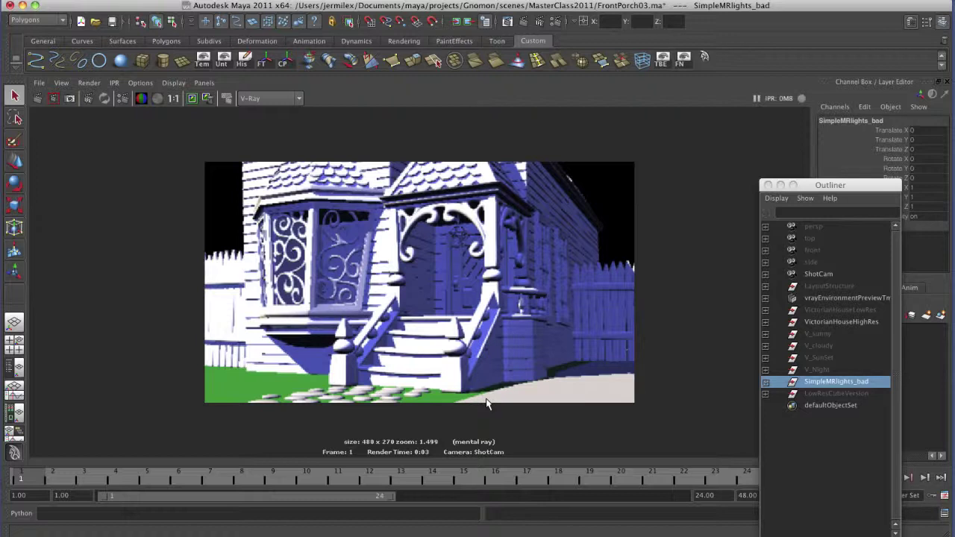
click(820, 337)
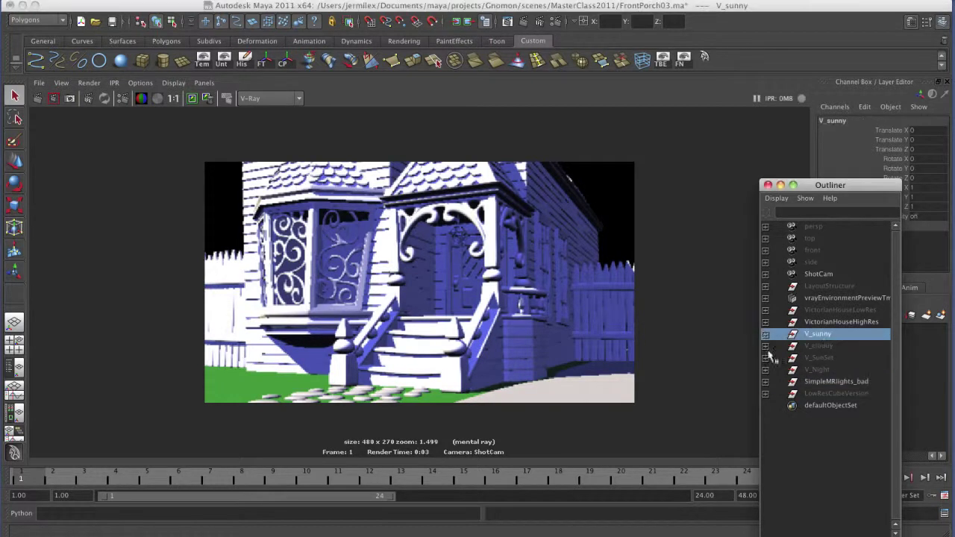
click(818, 382)
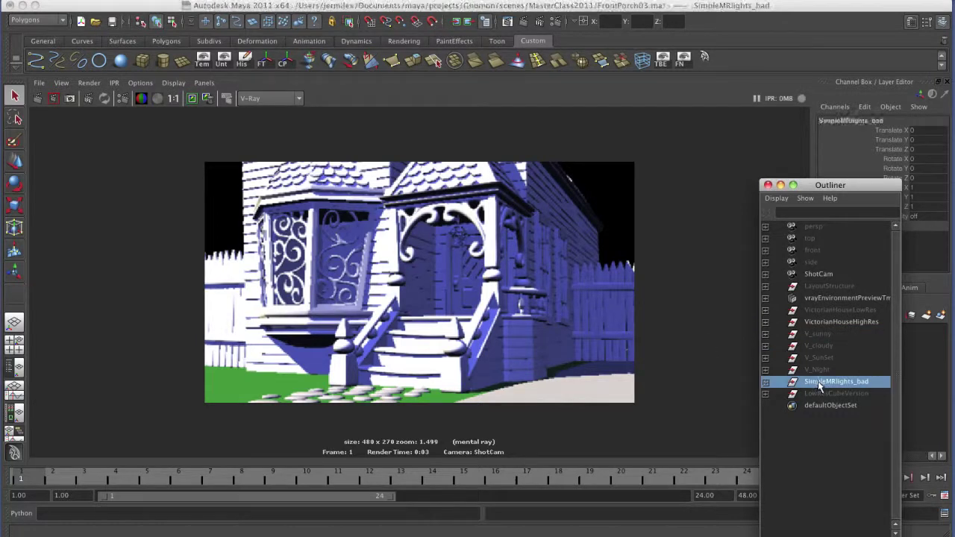
ctrl+click(818, 382)
click(820, 336)
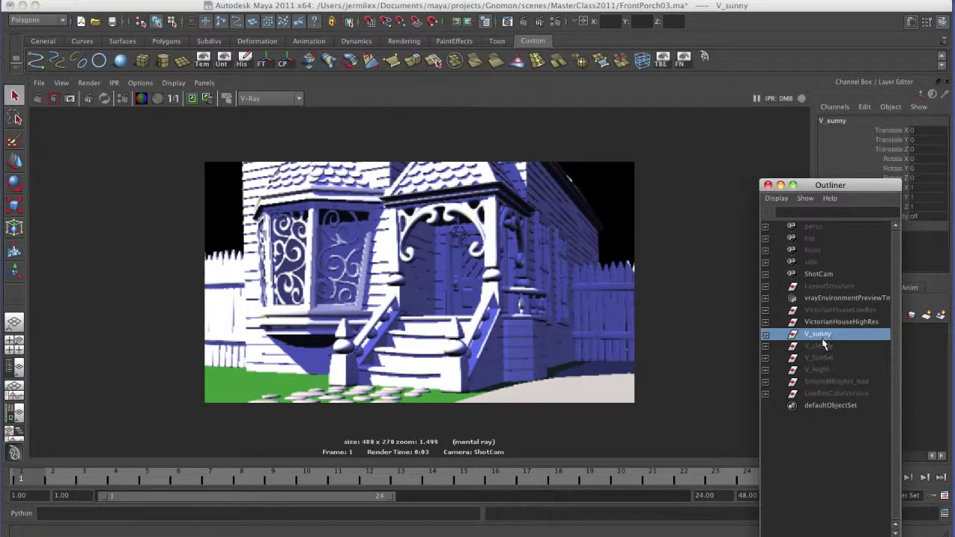
key(shift+h)
drag(824, 185, 894, 221)
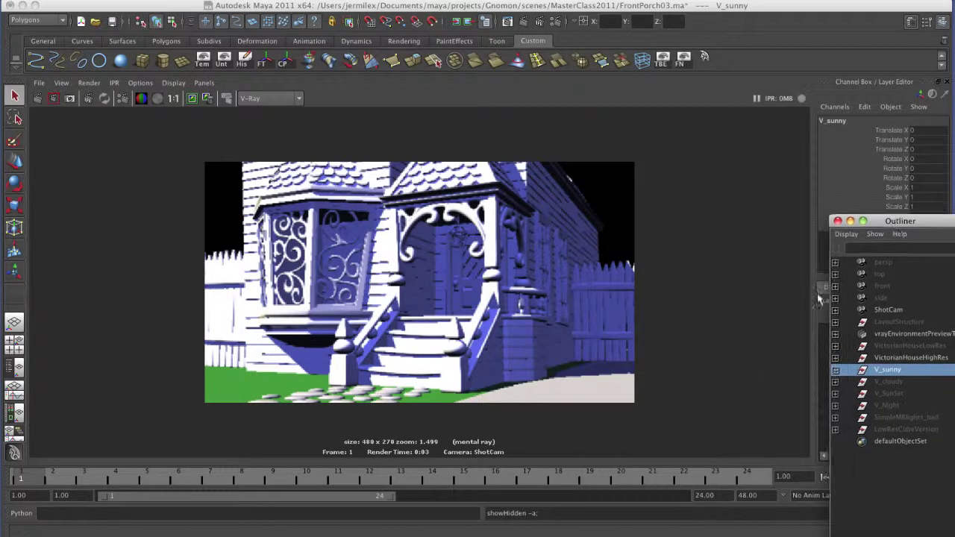
Hide DomeFill_ramp, TreeShadowFake and GreenLeafGlow so only KeySun stays lit, back in four panes
click(835, 370)
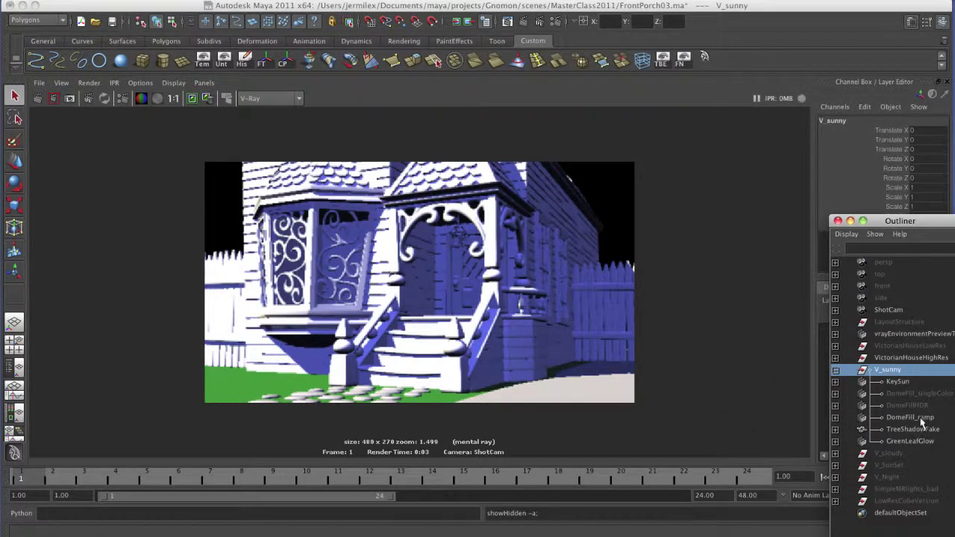
drag(922, 421, 923, 443)
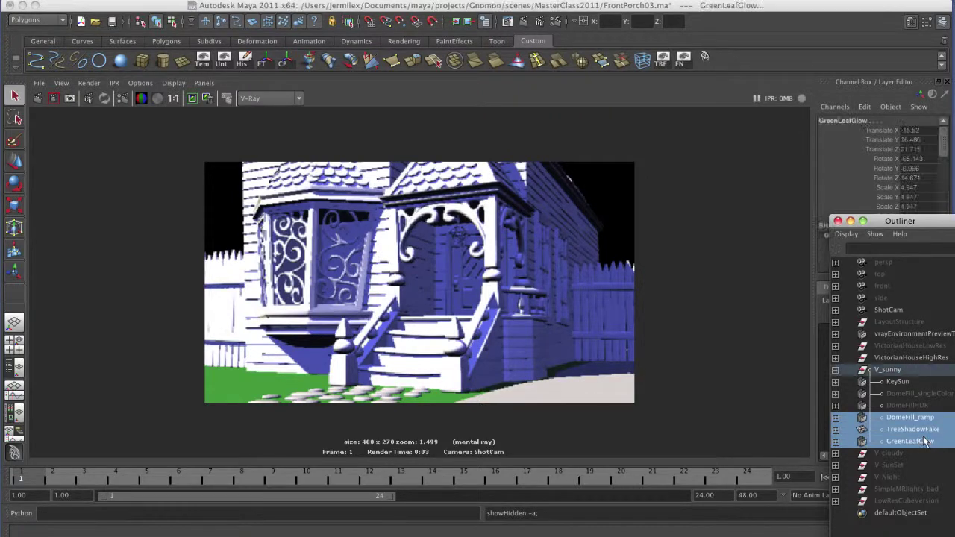
key(ctrl+h)
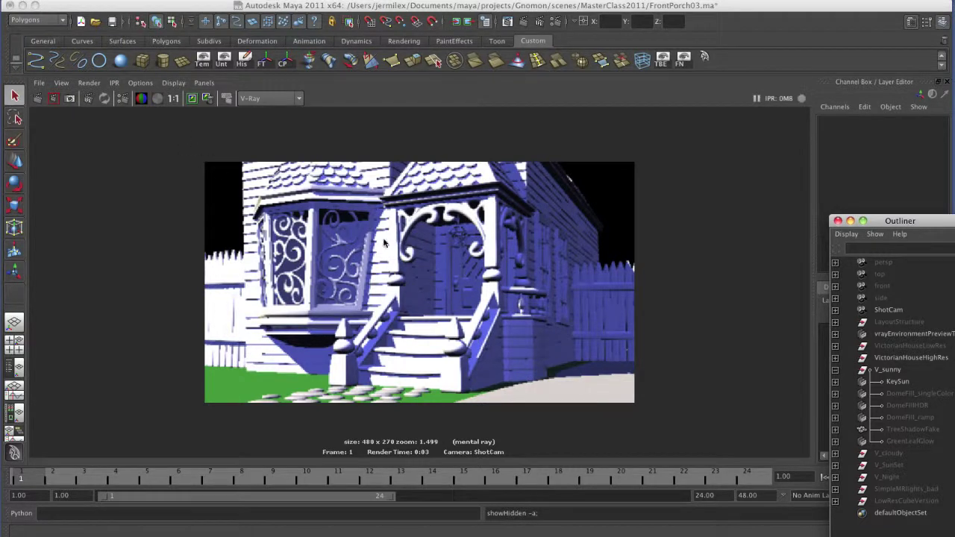
key(space)
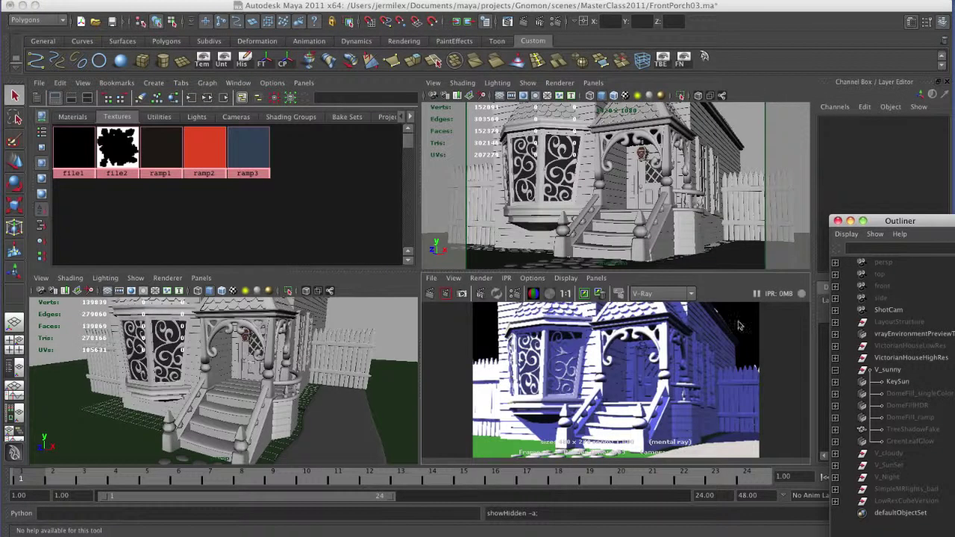
click(897, 381)
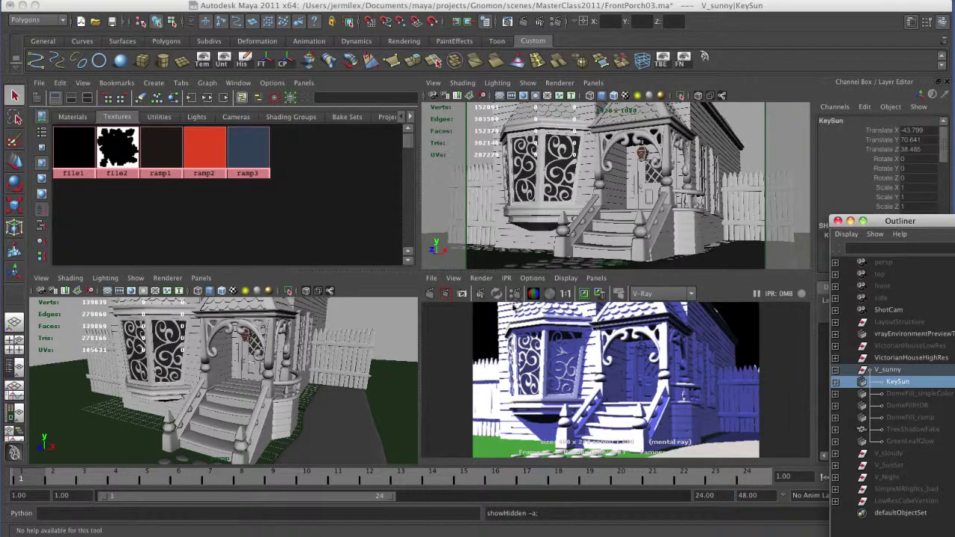
alt+drag(314, 356, 291, 384)
key(space)
key(w)
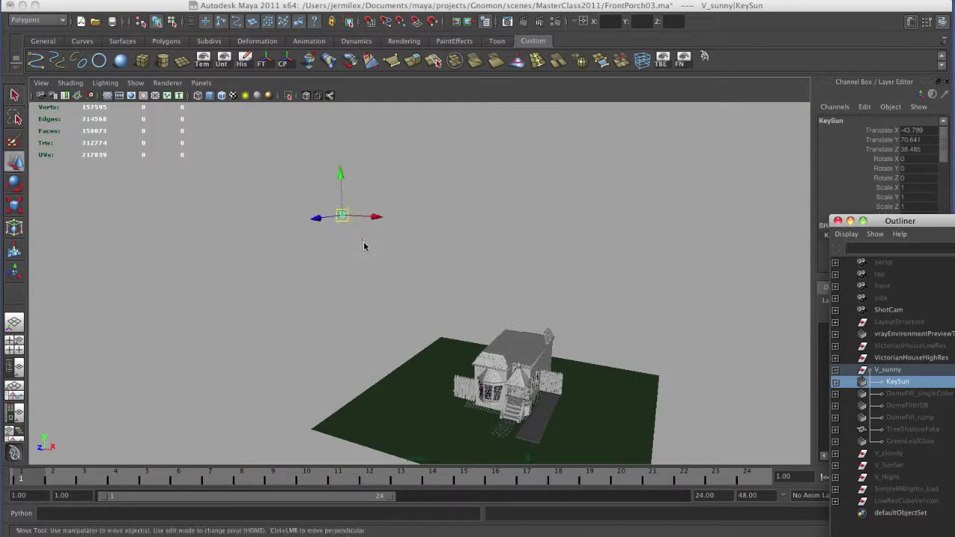
alt+middle_drag(363, 247, 499, 311)
alt+drag(499, 310, 514, 331)
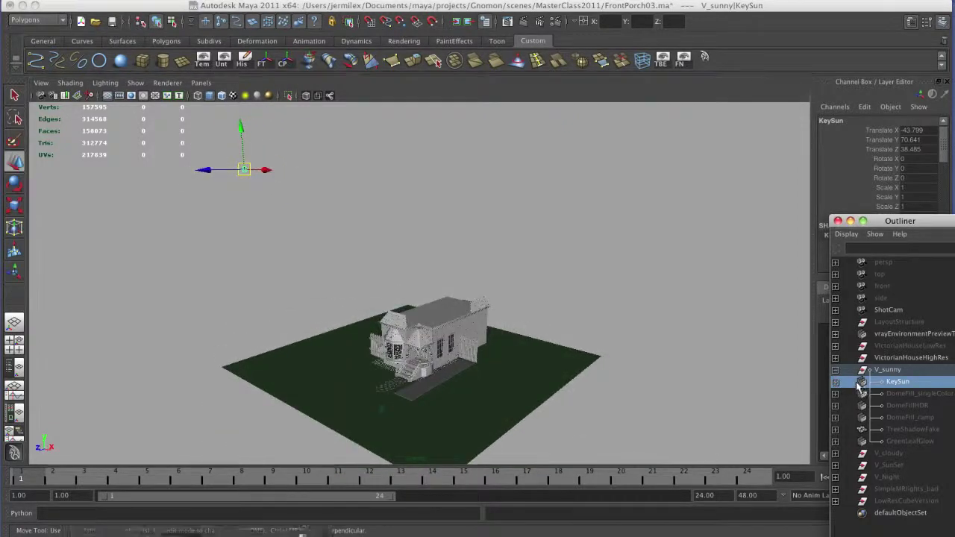
double_click(861, 381)
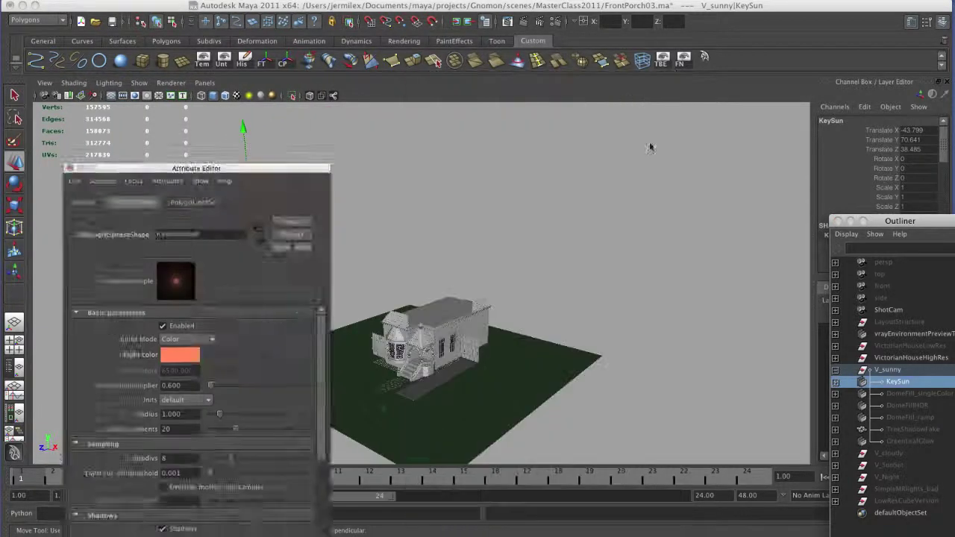
key(ctrl+a)
key(ctrl+a)
drag(201, 81, 289, 153)
drag(356, 328, 355, 347)
scroll(354, 345, down, 6)
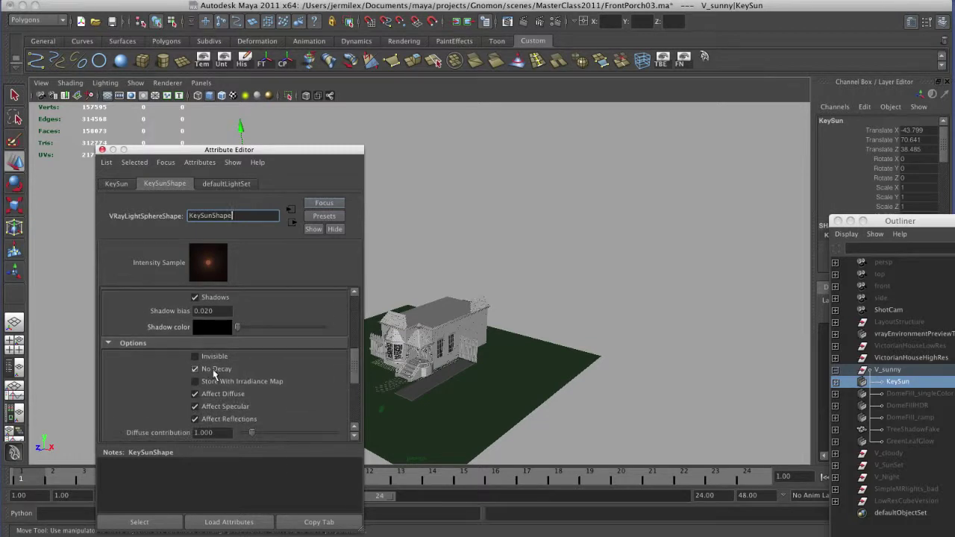
click(196, 369)
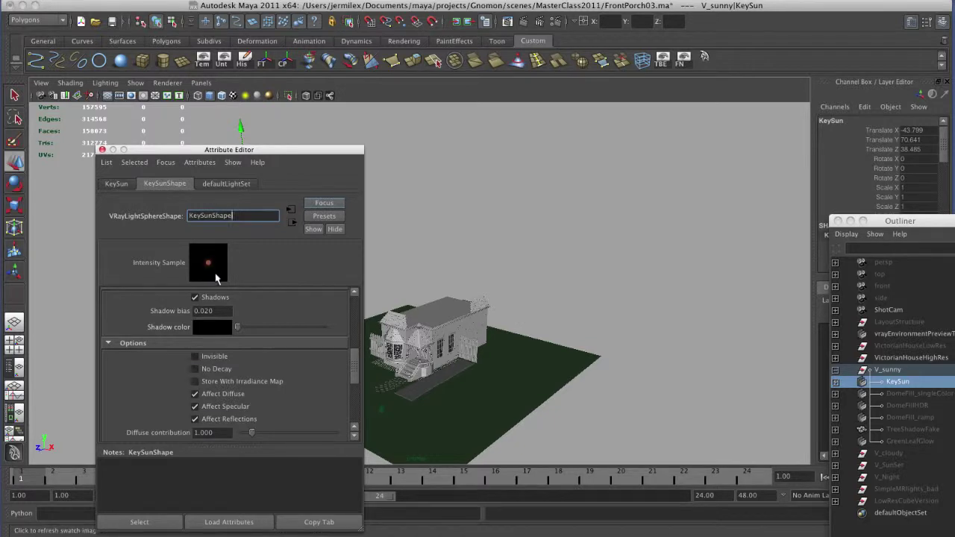
click(195, 369)
drag(291, 153, 672, 226)
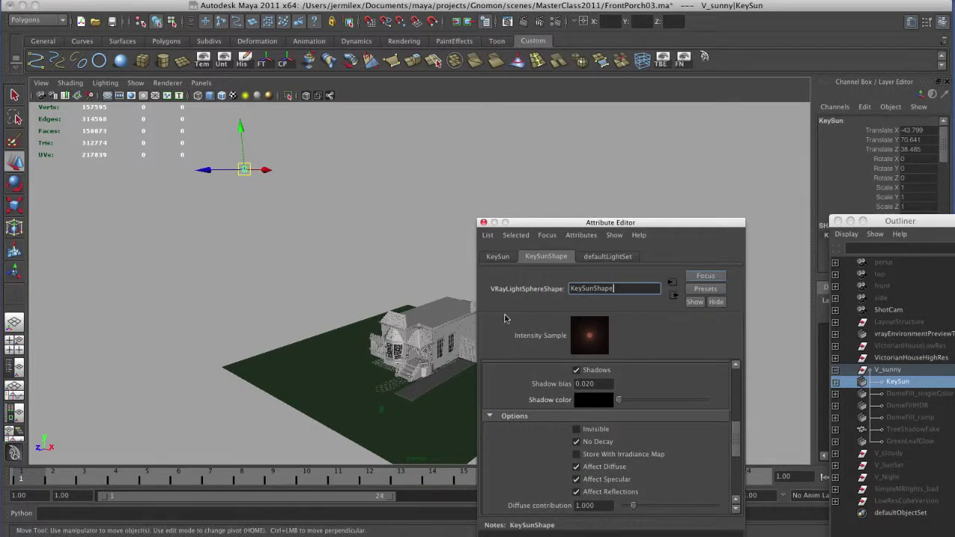
drag(737, 433, 740, 377)
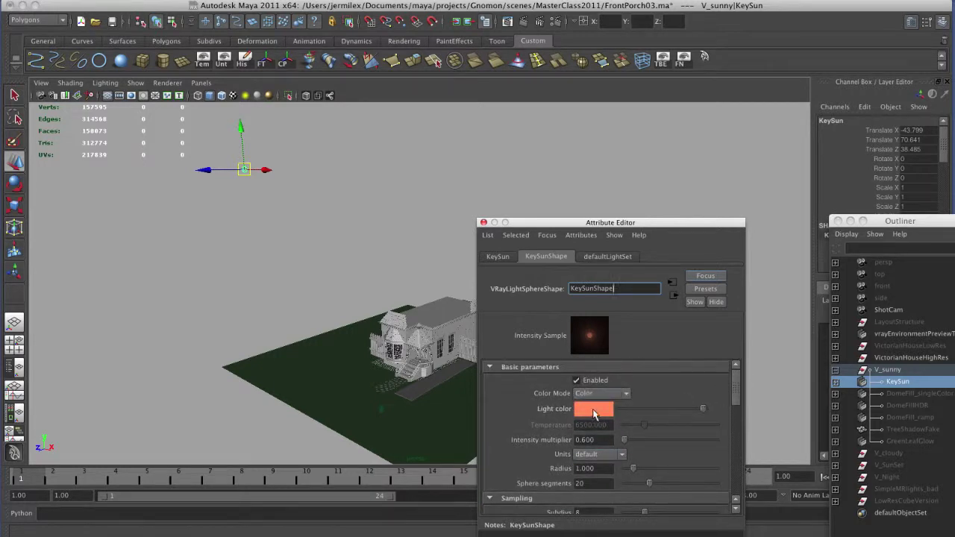
click(484, 224)
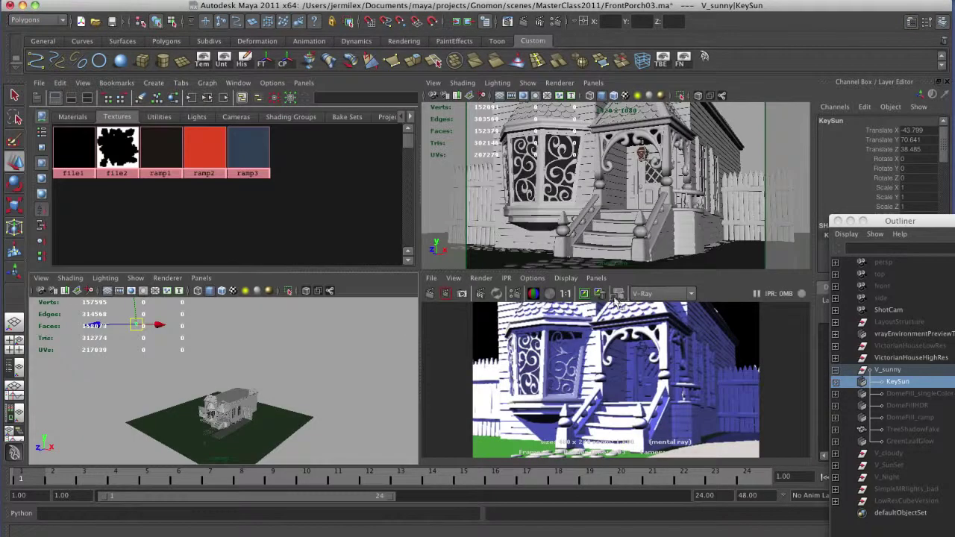
Render the porch through ShotCam with V-Ray, lit in warm orange by KeySun alone
click(481, 278)
mouse_move(541, 352)
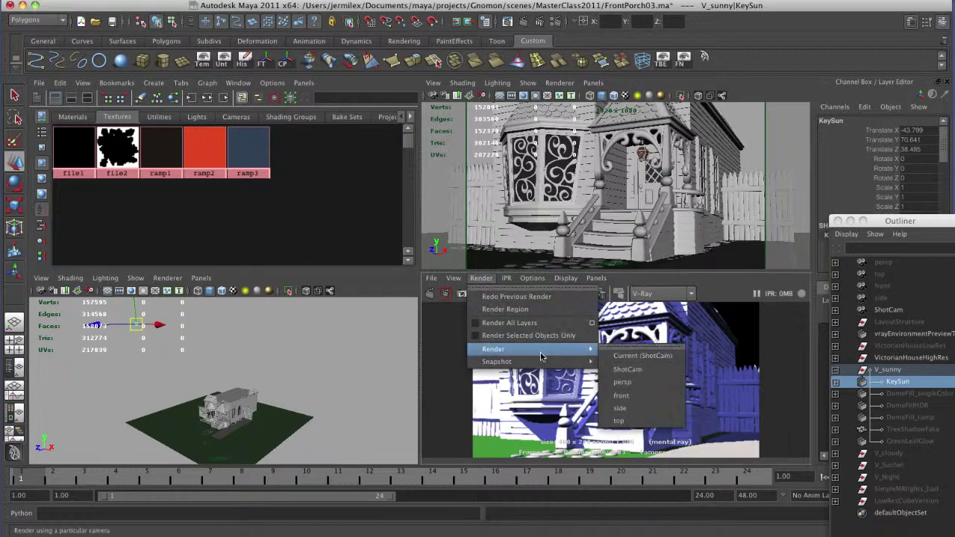
click(646, 370)
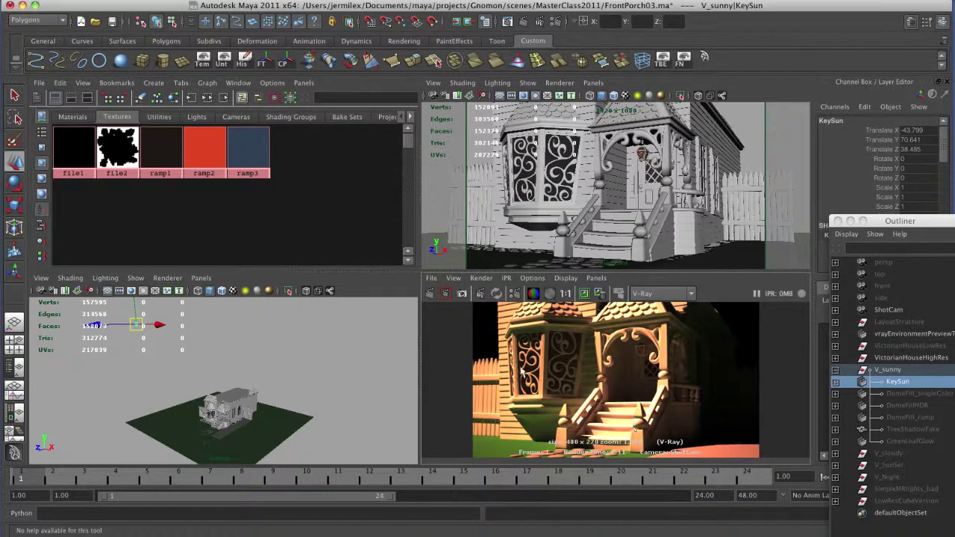
Unhide the DomeFill_singleColor dome light in the V_sunny rig
click(925, 393)
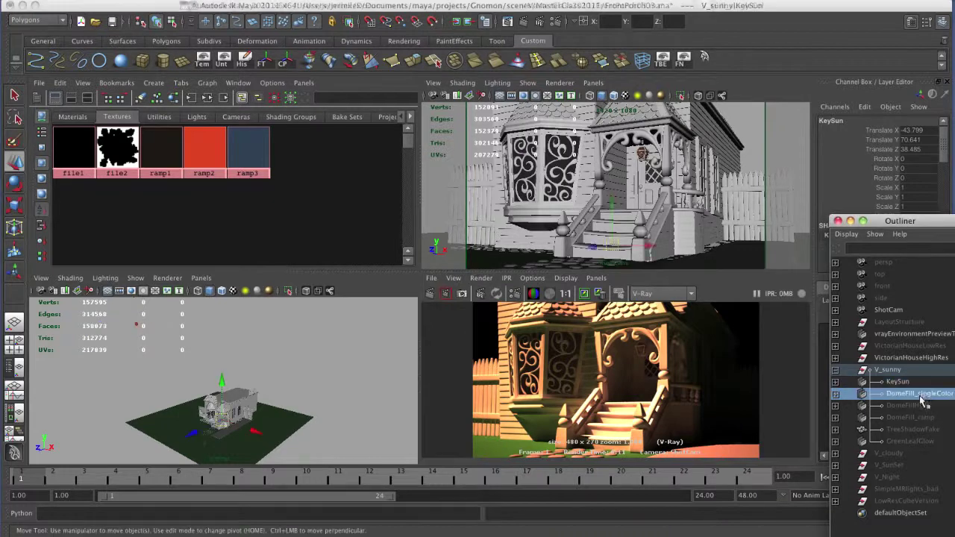
key(shift+h)
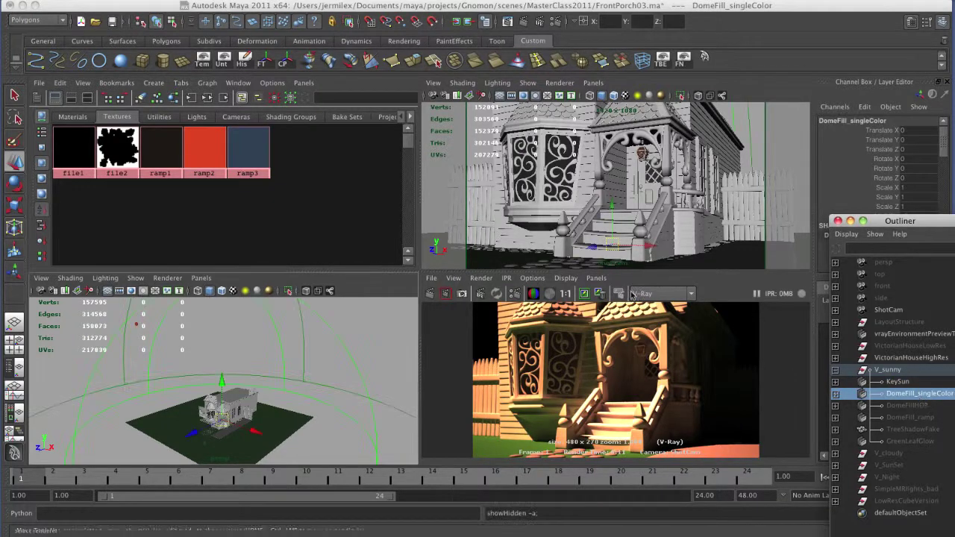
click(191, 0)
mouse_move(238, 60)
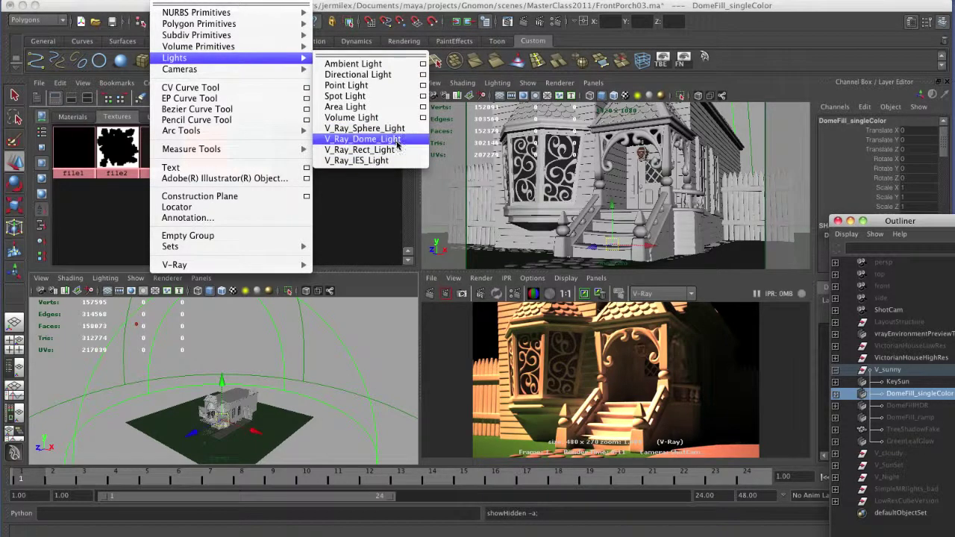
click(336, 385)
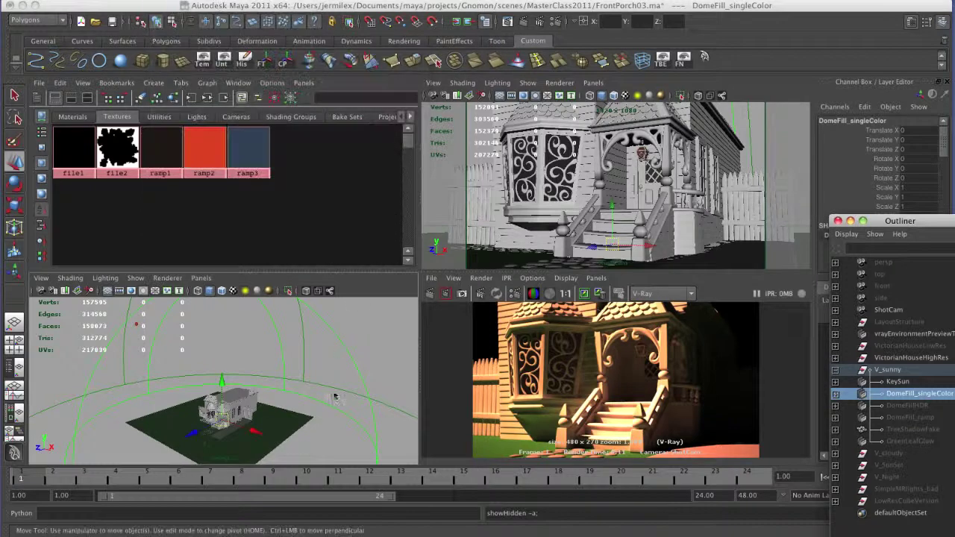
Orbit and dolly the perspective view to check the dome enclosing the house
alt+drag(336, 385, 357, 418)
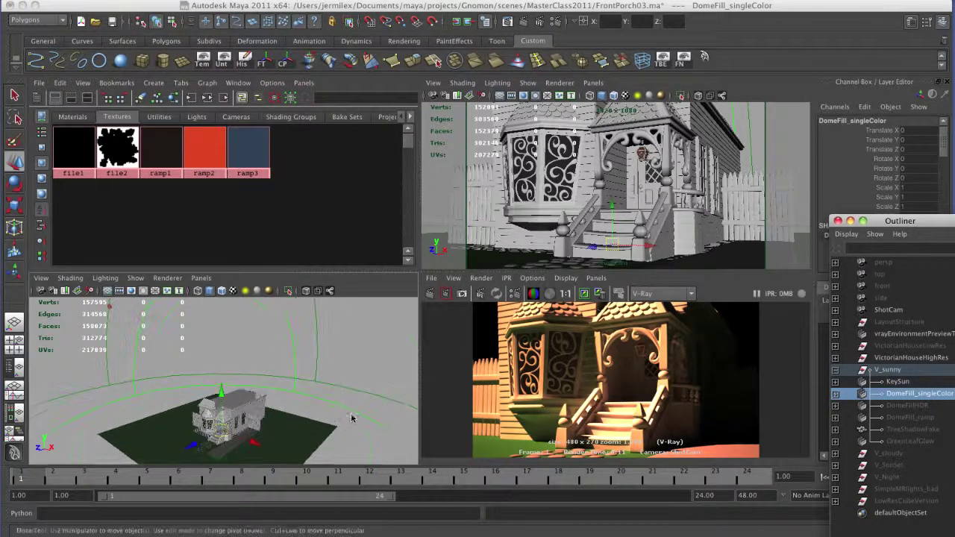
key(space)
alt+right_drag(335, 413, 299, 409)
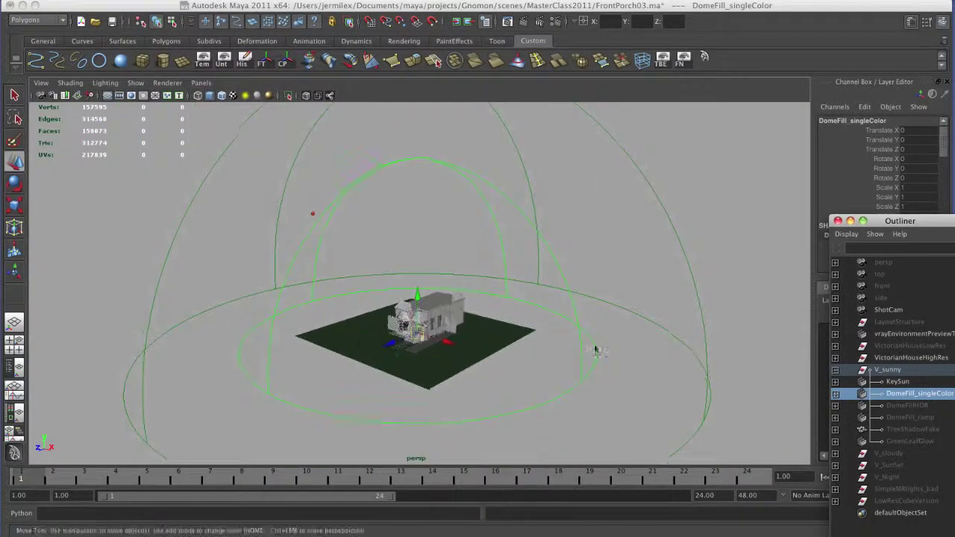
click(897, 381)
click(902, 393)
alt+drag(640, 368, 620, 375)
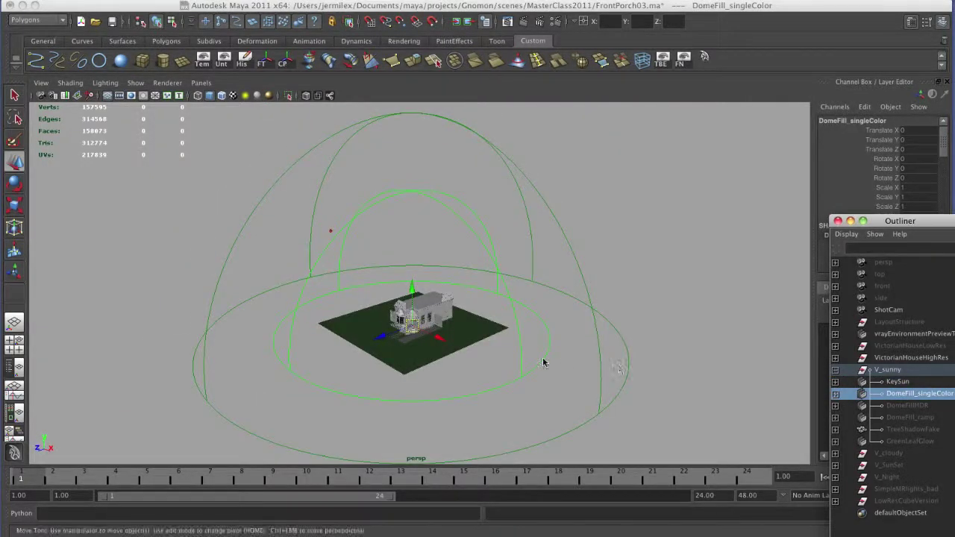
alt+right_drag(396, 365, 589, 377)
alt+right_drag(358, 380, 608, 435)
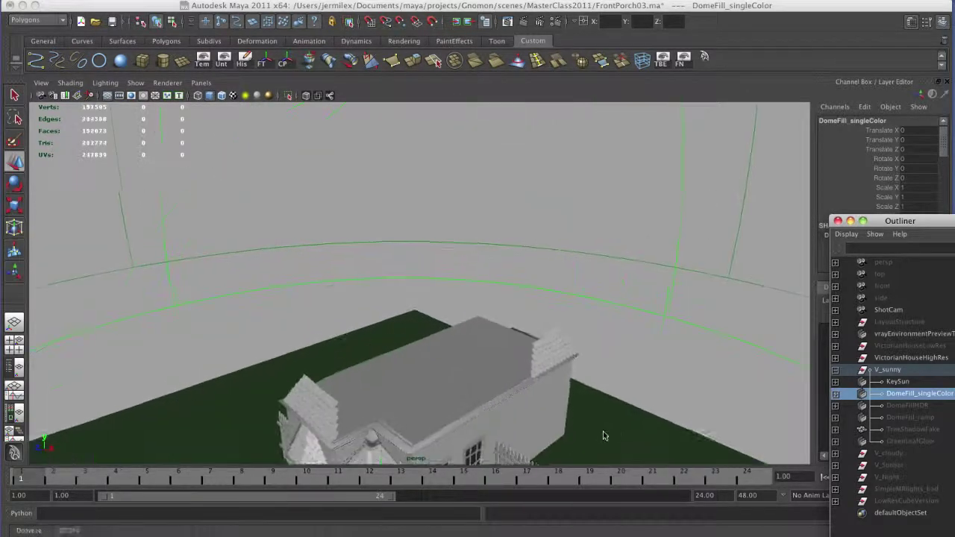
key(space)
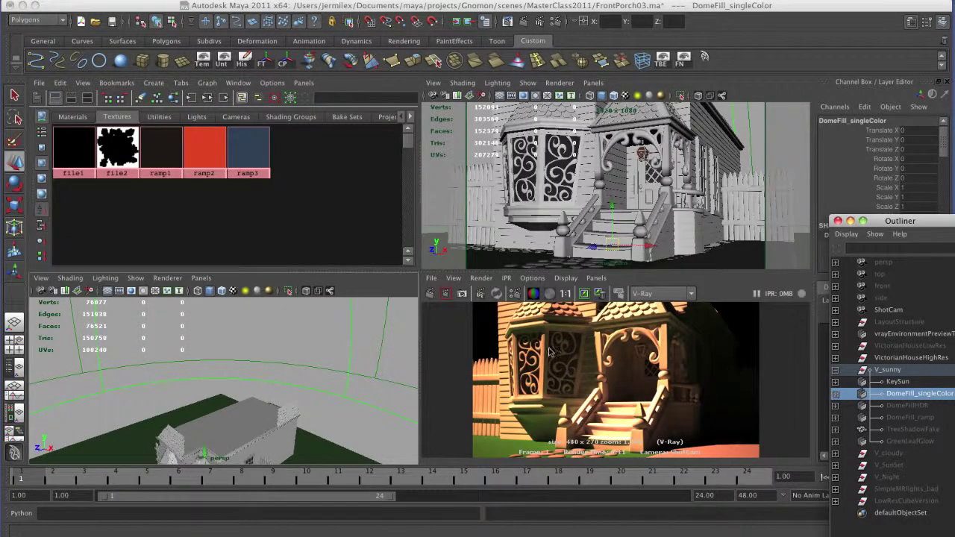
Re-render ShotCam with the dome fill and zoom into the bluish-lilac daylight result
click(443, 293)
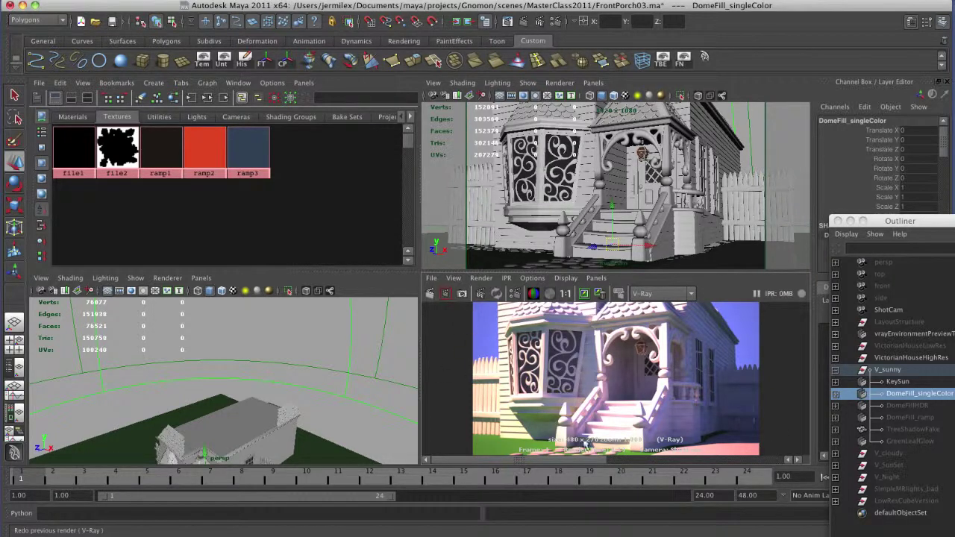
key(space)
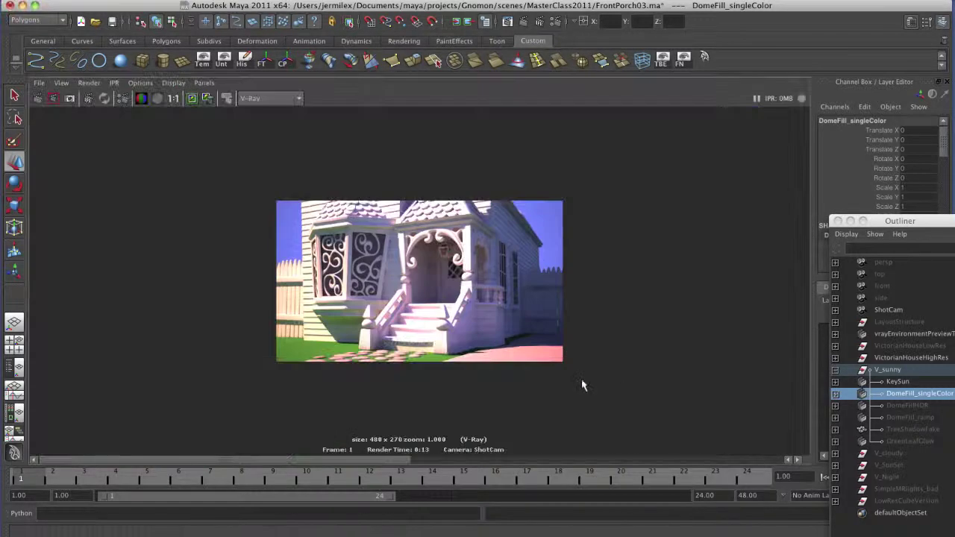
alt+right_drag(356, 339, 658, 388)
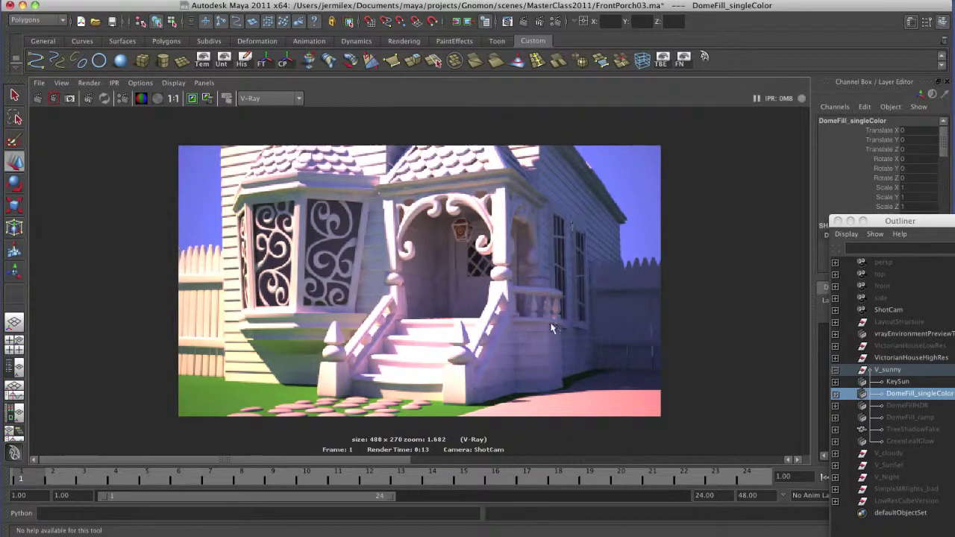
click(900, 397)
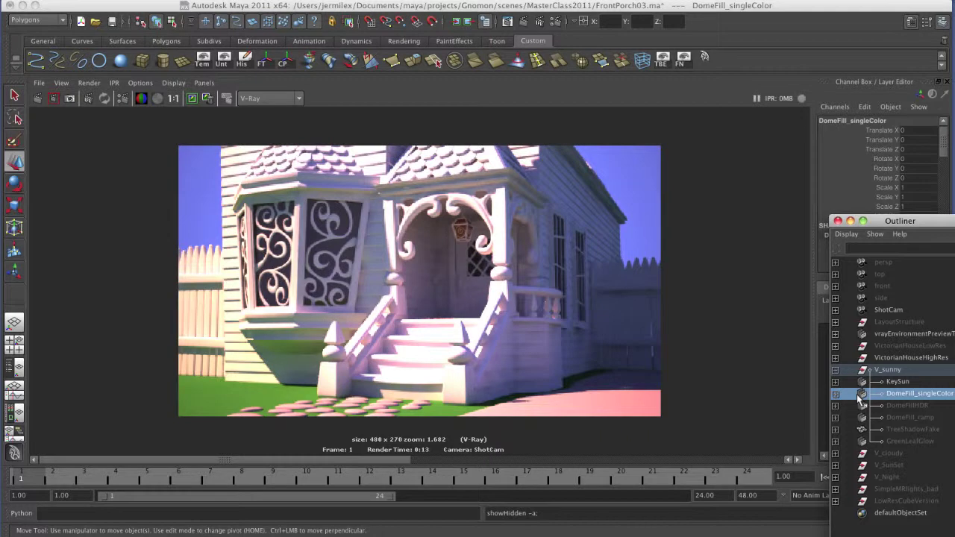
Select DomeFill_ramp and open its ramp1 texture settings from the Hypershade graph
click(887, 418)
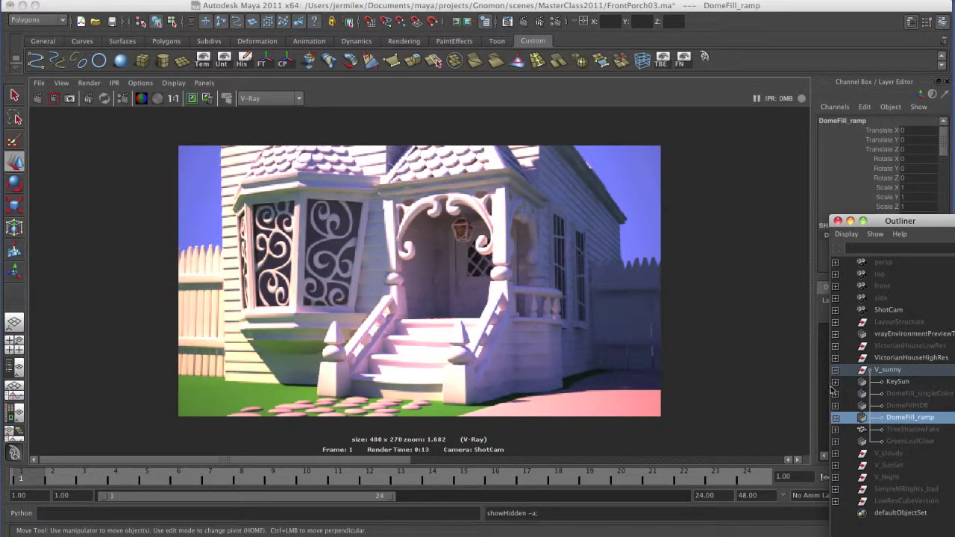
click(898, 430)
click(891, 418)
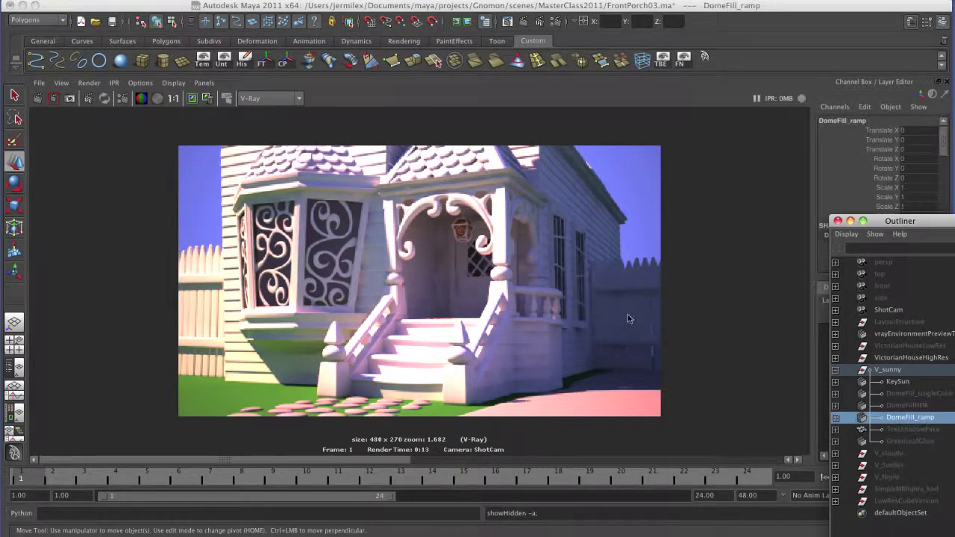
key(space)
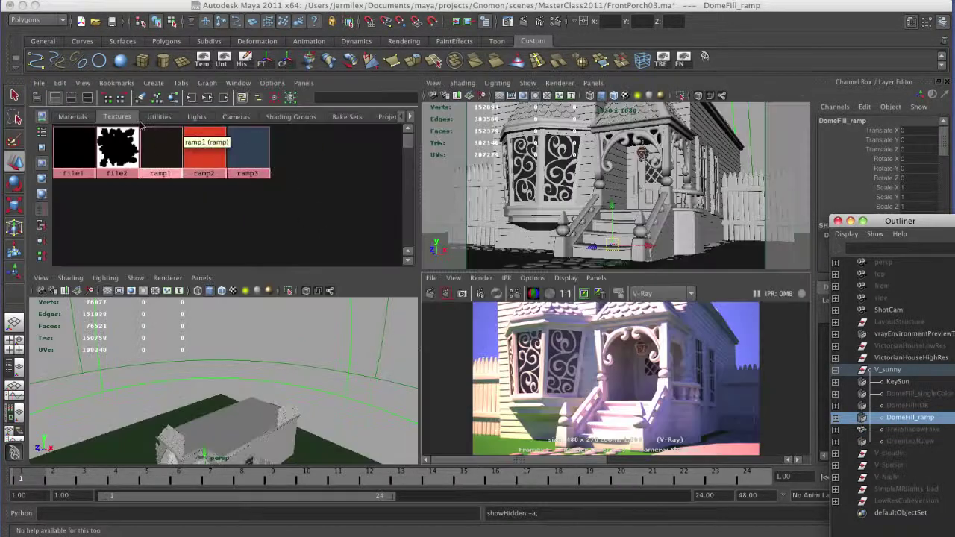
click(208, 97)
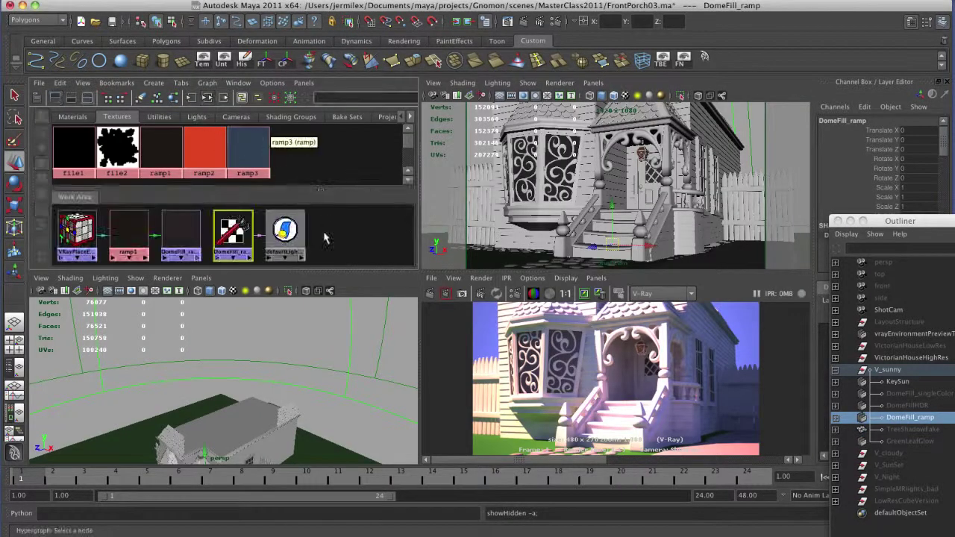
double_click(129, 238)
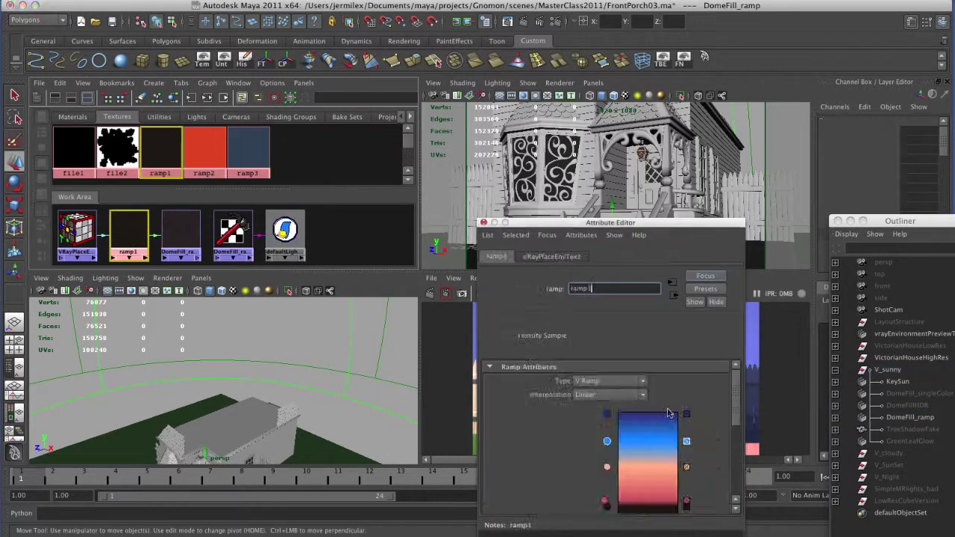
drag(635, 223, 391, 143)
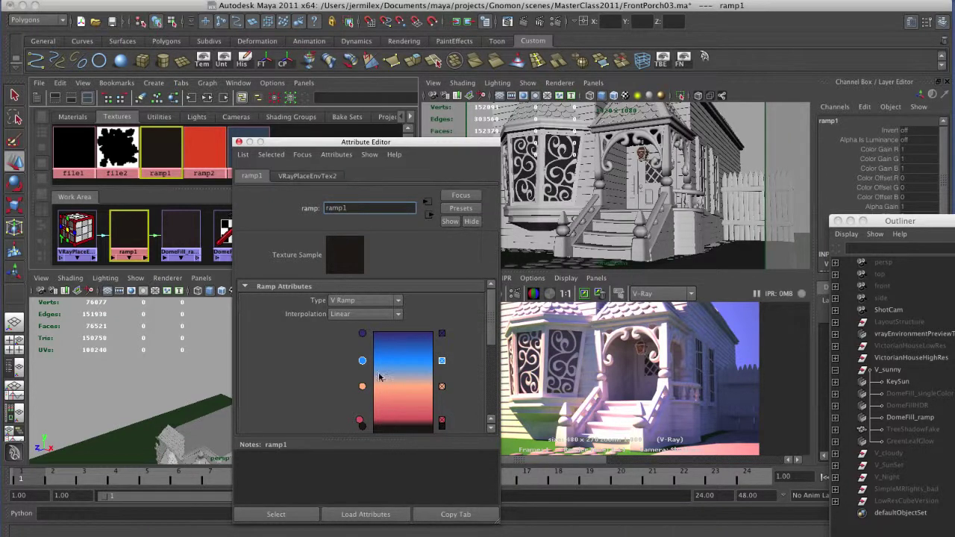
Close the ramp1 settings and re-render the porch with the blue-to-pink ramp dome fill
scroll(427, 376, down, 2)
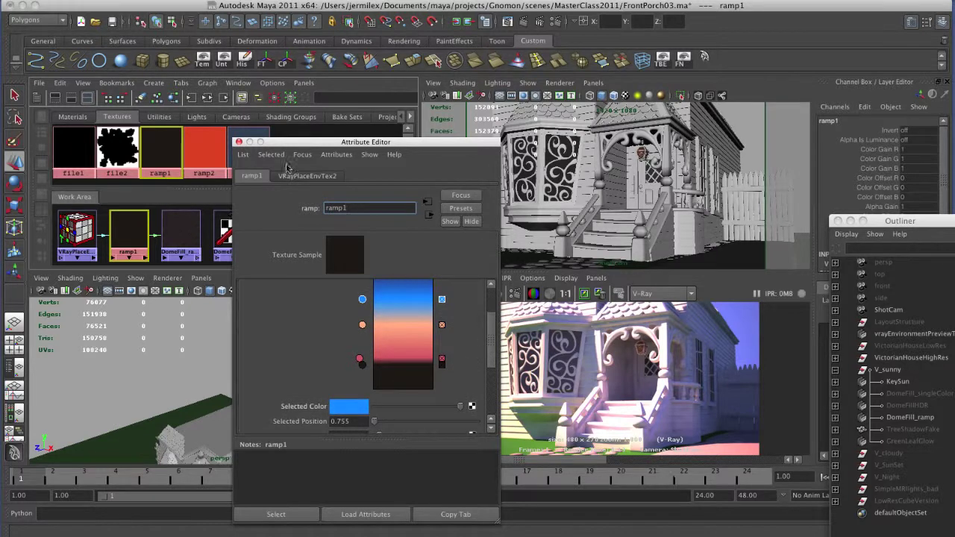
click(239, 142)
click(429, 293)
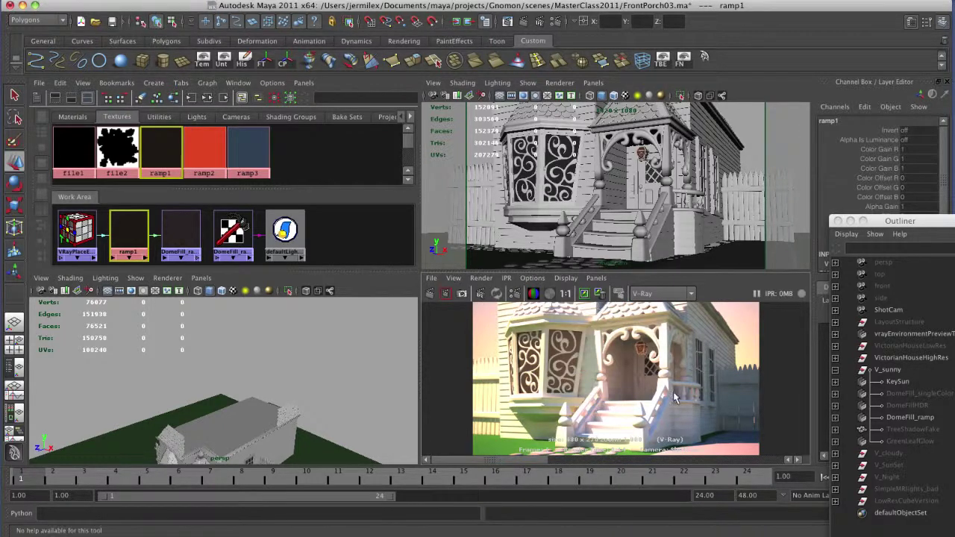
Maximize the Render View, zoom into the sunny porch render, and select TreeShadowFake in the Outliner
key(space)
alt+right_drag(371, 343, 655, 325)
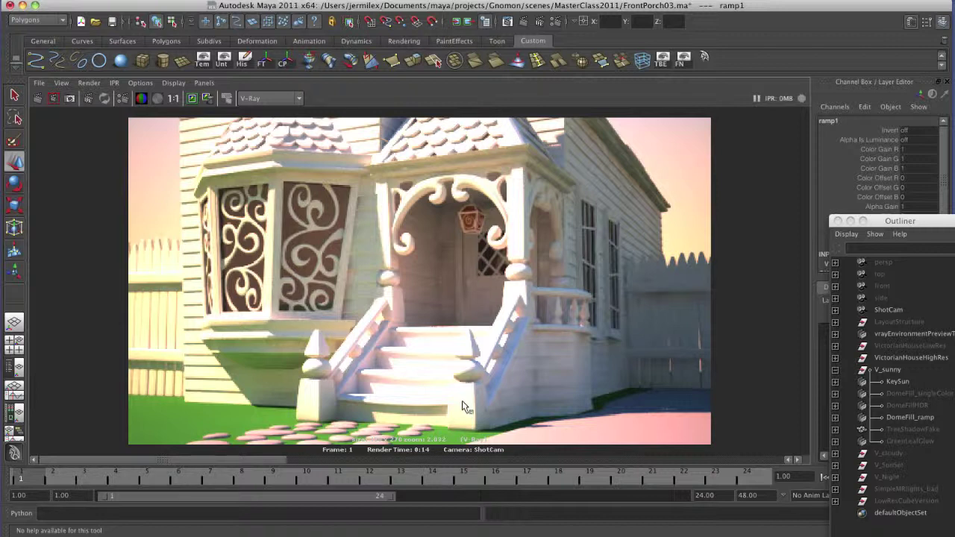
click(907, 430)
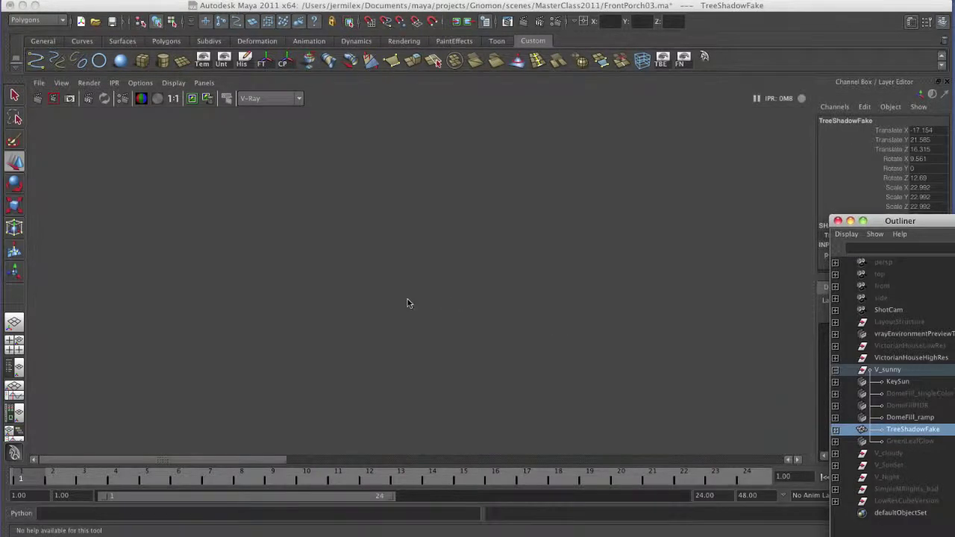
Return to the four-pane layout, orbit around the shadow plane and house, and select file2
key(space)
alt+drag(323, 373, 190, 393)
alt+right_drag(283, 372, 253, 373)
alt+drag(254, 373, 217, 379)
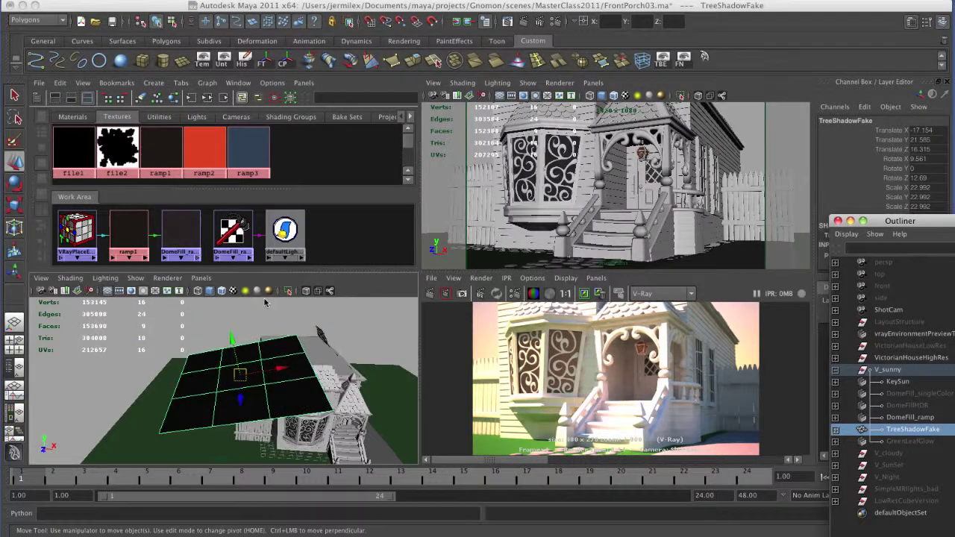
click(119, 157)
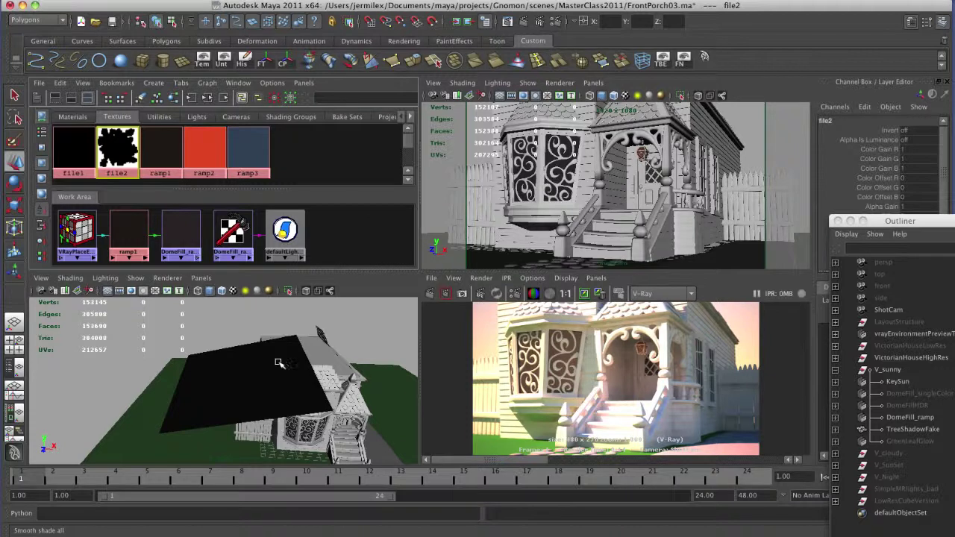
Orbit in close in a maximized perspective view and select the black TreeShadowFake plane
mouse_move(294, 371)
alt+mouse_down()
mouse_move(304, 388)
mouse_move(255, 369)
mouse_move(301, 375)
mouse_move(291, 335)
mouse_move(296, 391)
alt+mouse_up()
key(space)
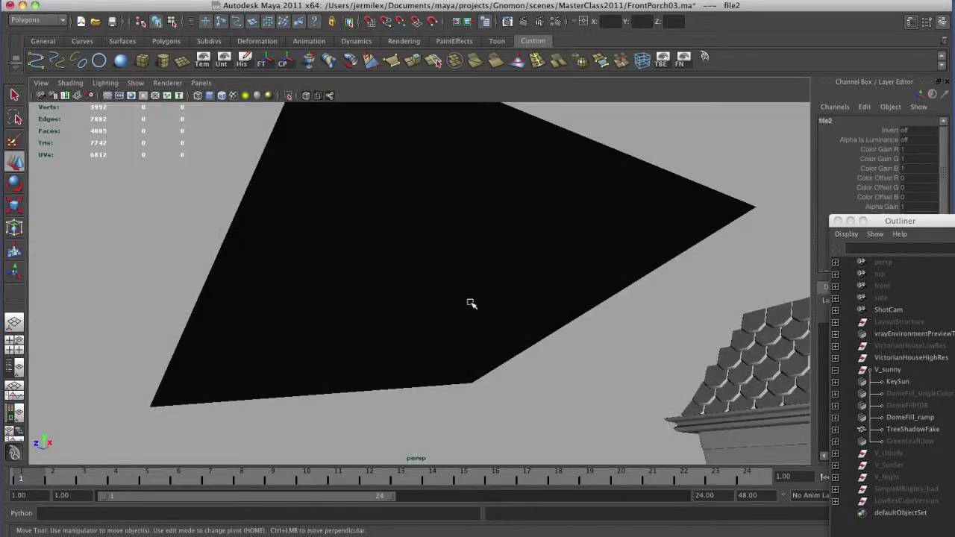
mouse_move(501, 315)
alt+mouse_down()
mouse_move(473, 328)
mouse_move(503, 319)
alt+mouse_up()
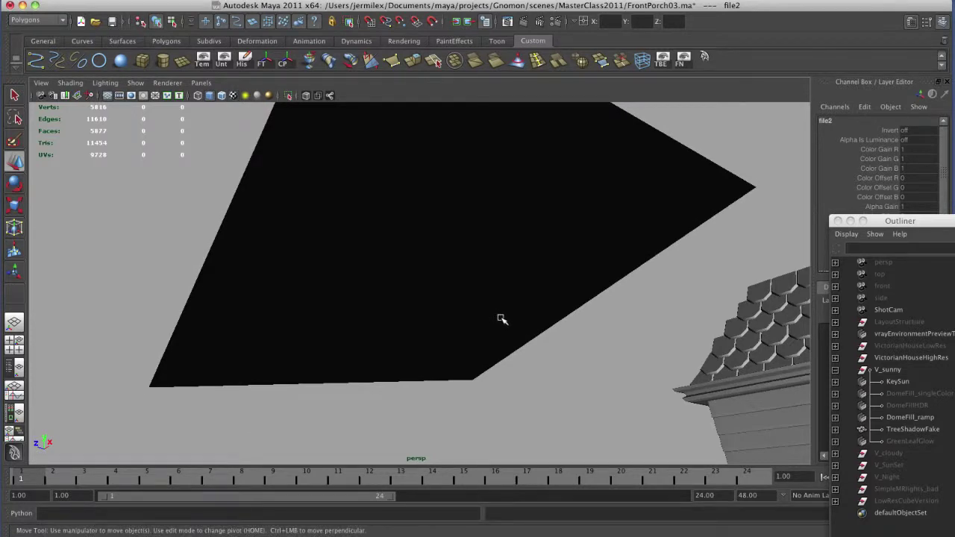
alt+drag(502, 349, 538, 372)
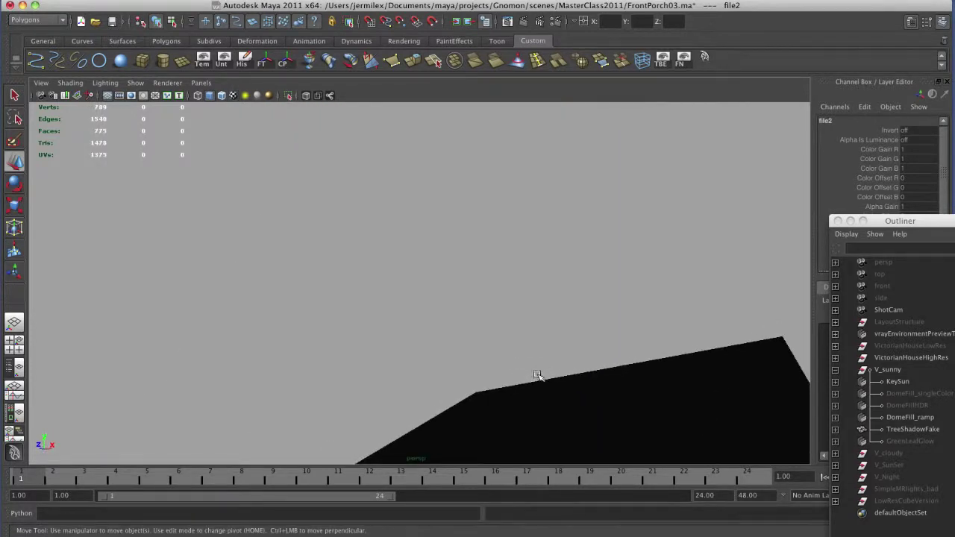
click(540, 375)
key(space)
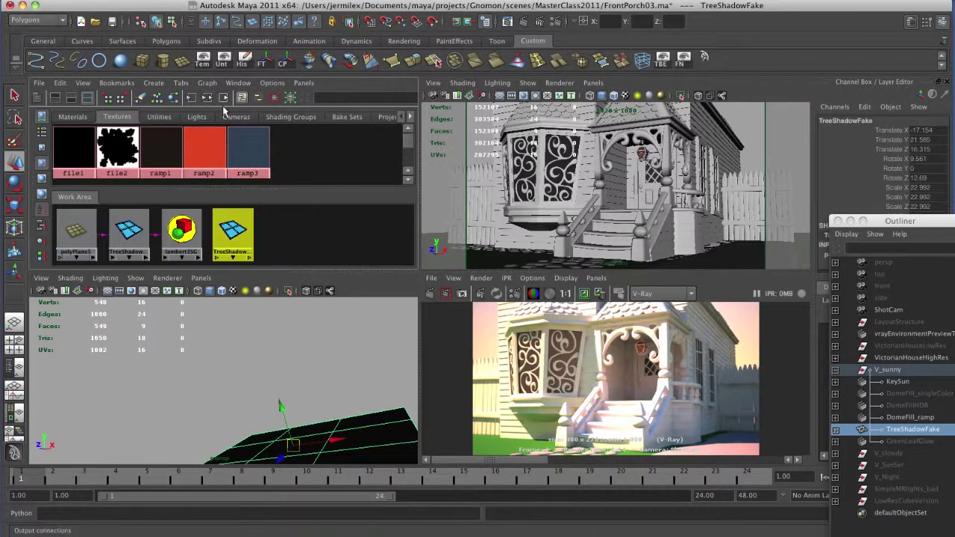
Graph the plane's file2 and lambert3 network in the Hypershade, then reselect TreeShadowFake
click(173, 97)
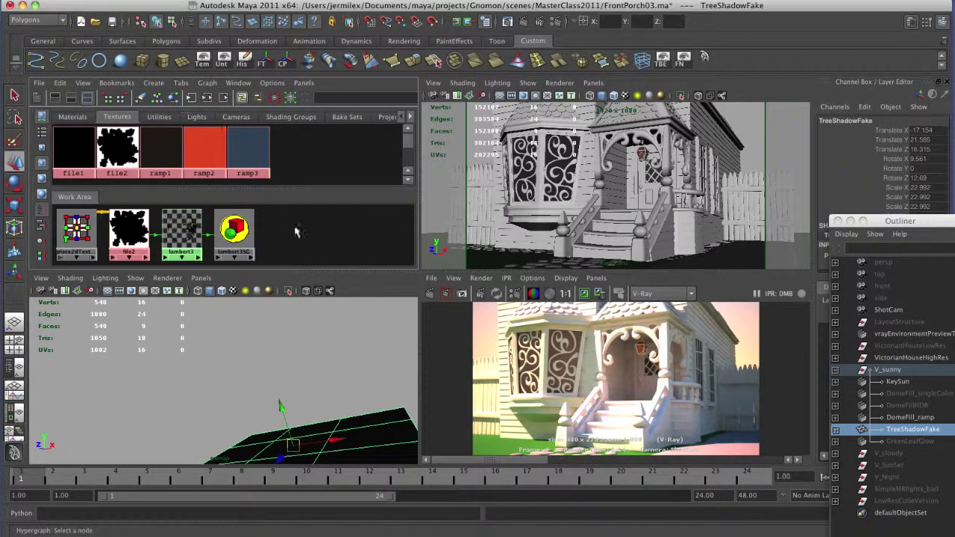
key(f)
drag(196, 227, 191, 228)
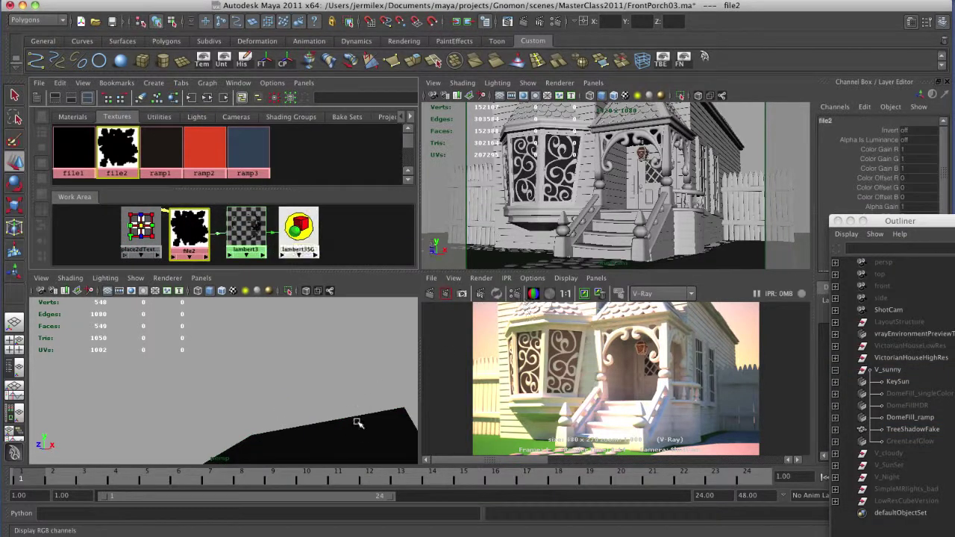
alt+middle_drag(353, 422, 332, 343)
alt+drag(331, 344, 365, 385)
click(264, 330)
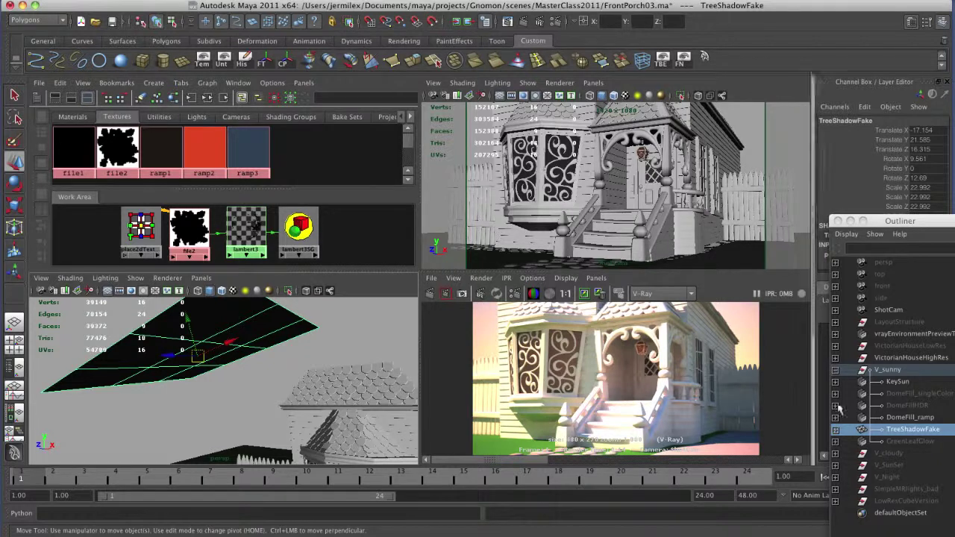
click(910, 431)
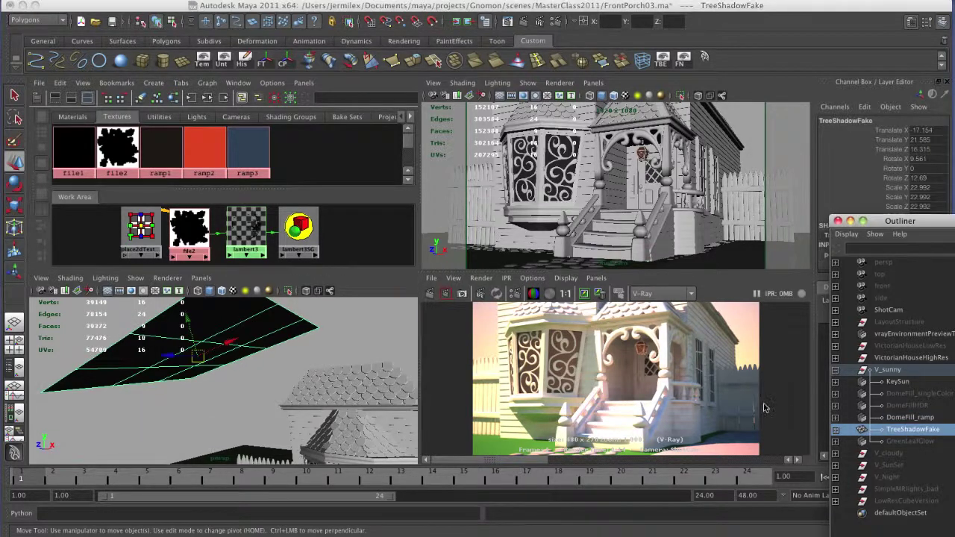
Re-render the porch with tree-shadow dappling, enlarge the result, and unhide GreenLeafGlow with Shift+H
click(586, 294)
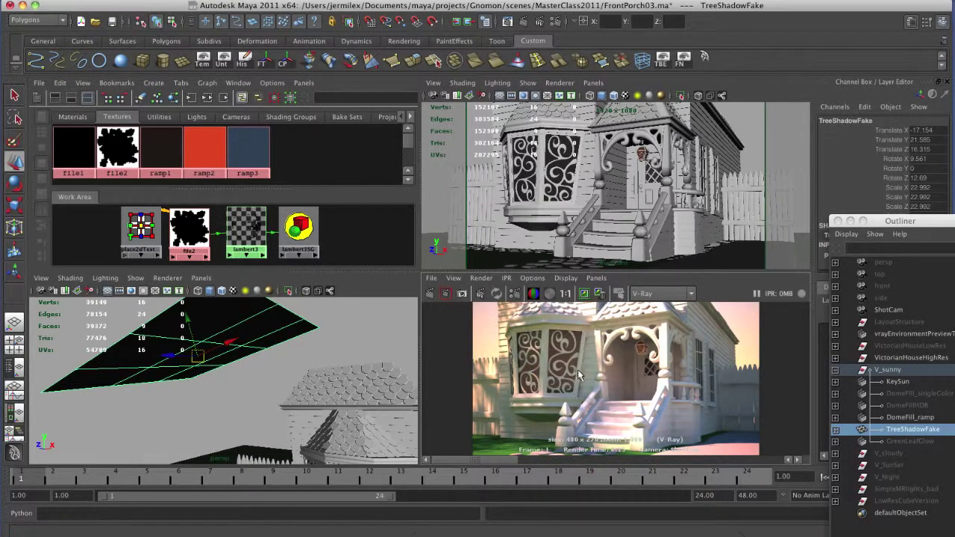
key(space)
alt+right_drag(330, 357, 686, 380)
drag(235, 463, 215, 470)
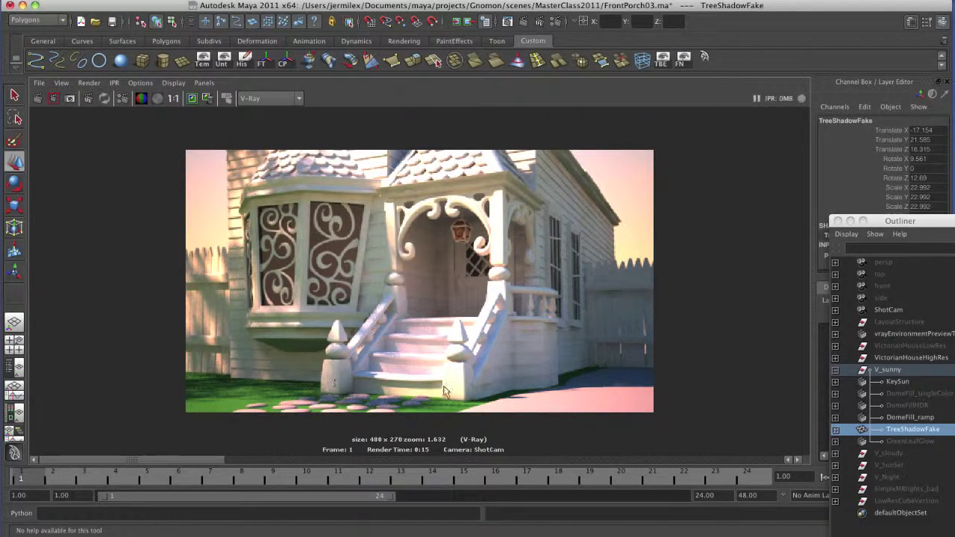
click(902, 442)
key(shift+h)
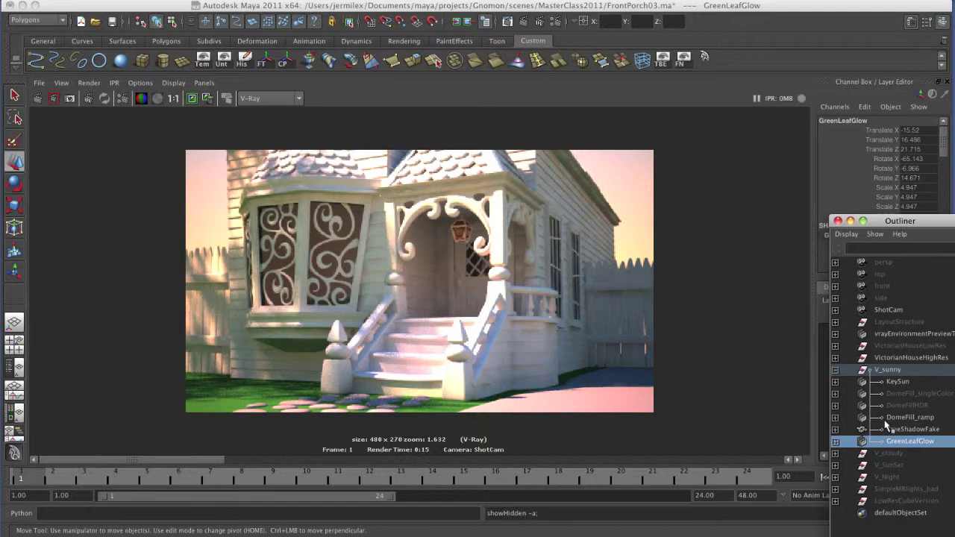
Return to four panes, dismiss the Create menu unused, and orbit around the house
click(687, 295)
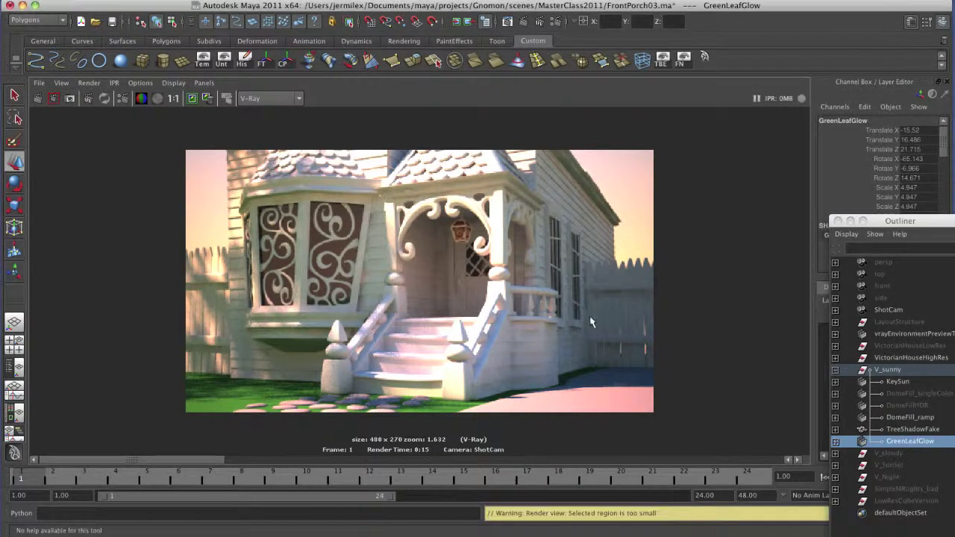
key(space)
click(172, 1)
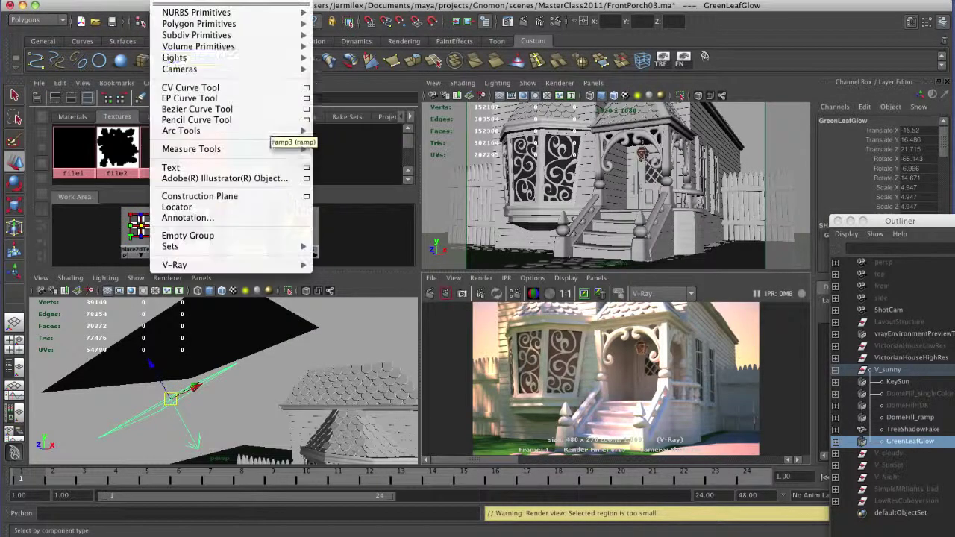
mouse_move(224, 57)
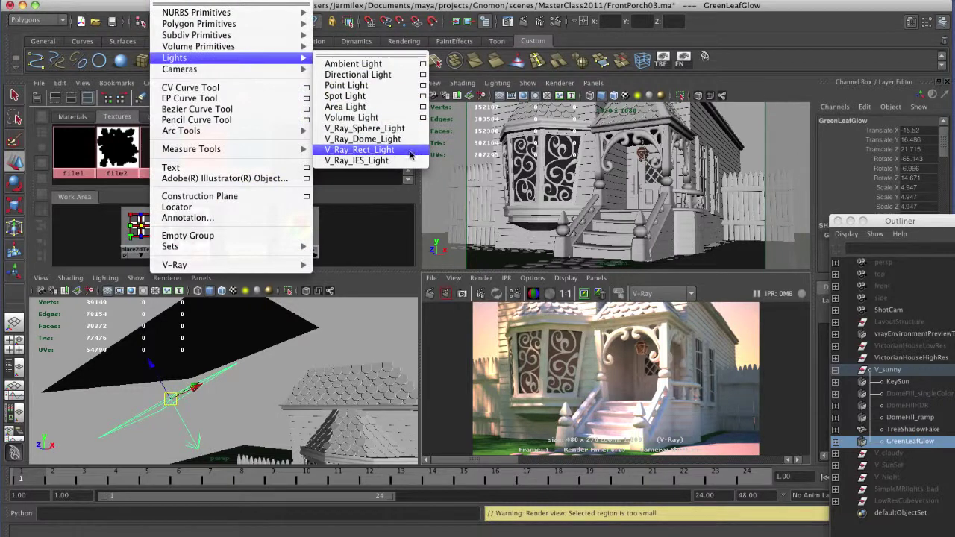
click(391, 320)
alt+drag(268, 421, 186, 365)
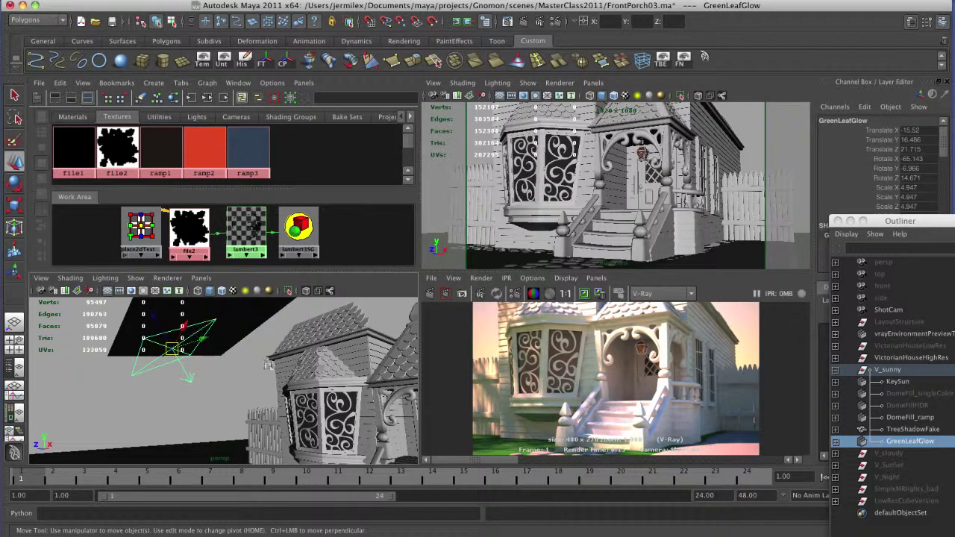
Re-render the porch with GreenLeafGlow, enlarge the result, and collapse and select V_sunny
click(430, 293)
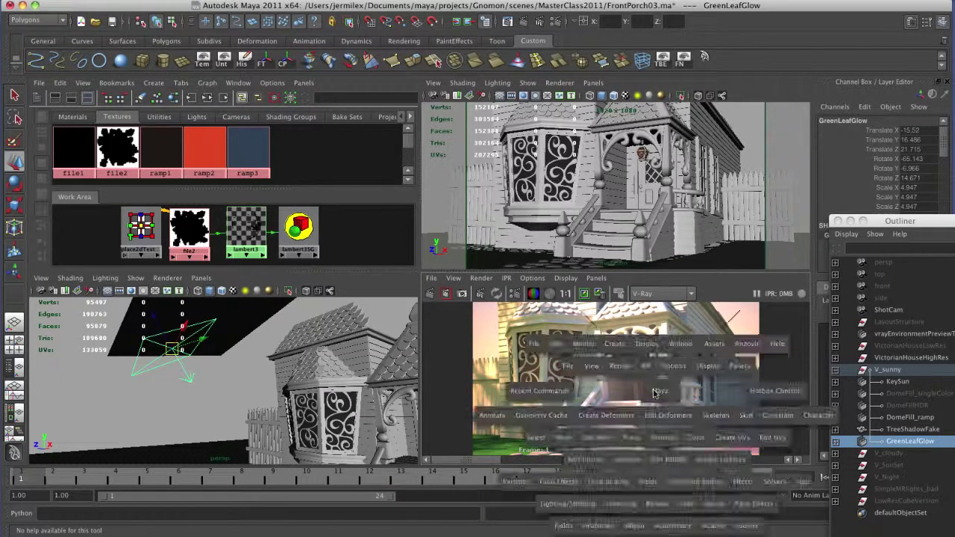
key(space)
alt+right_drag(652, 386, 729, 399)
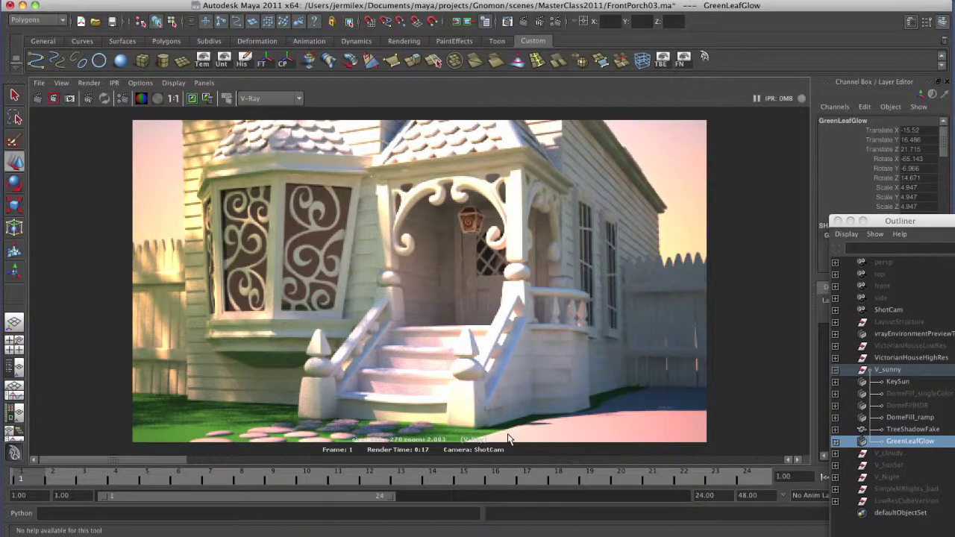
click(835, 371)
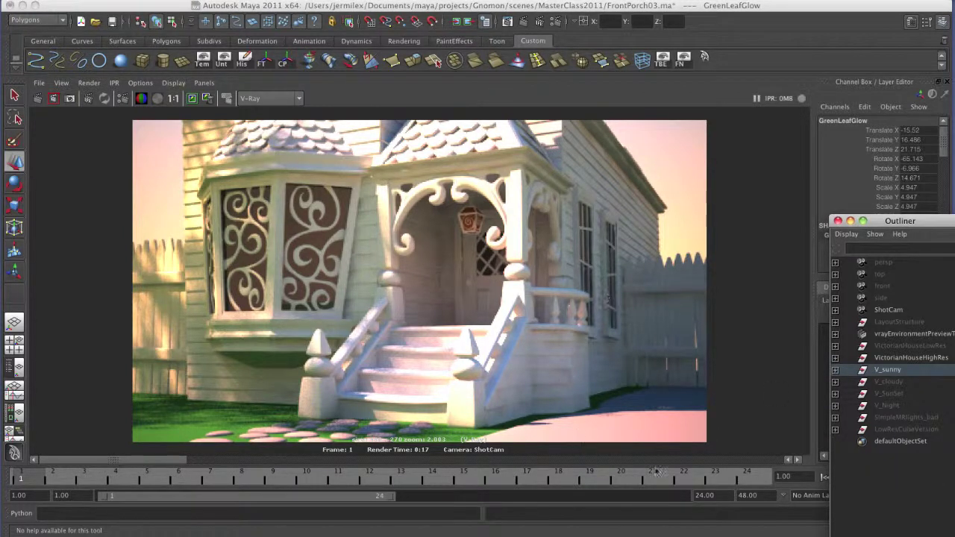
click(888, 372)
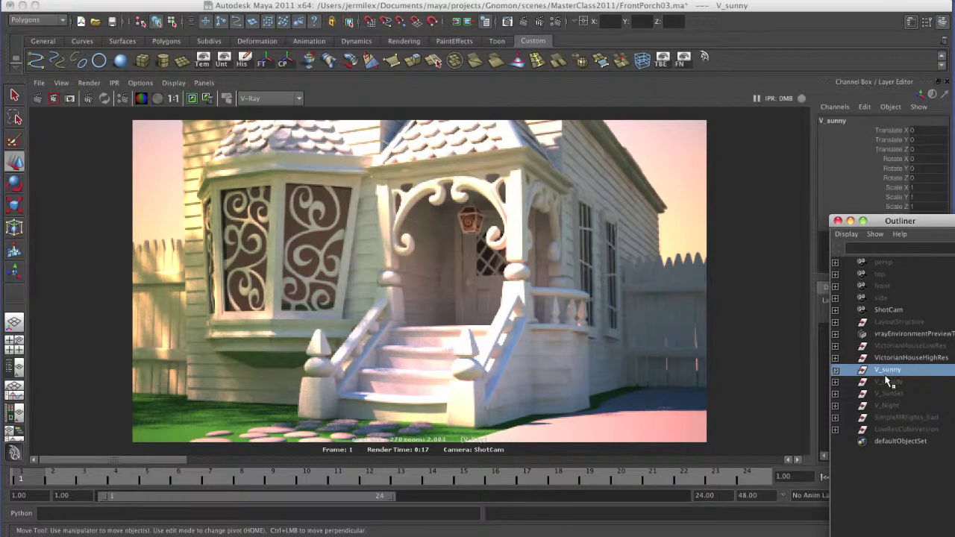
Unhide the V_SunSet group and expand it to check SkyDomeFill and LivingRoomLight
click(888, 383)
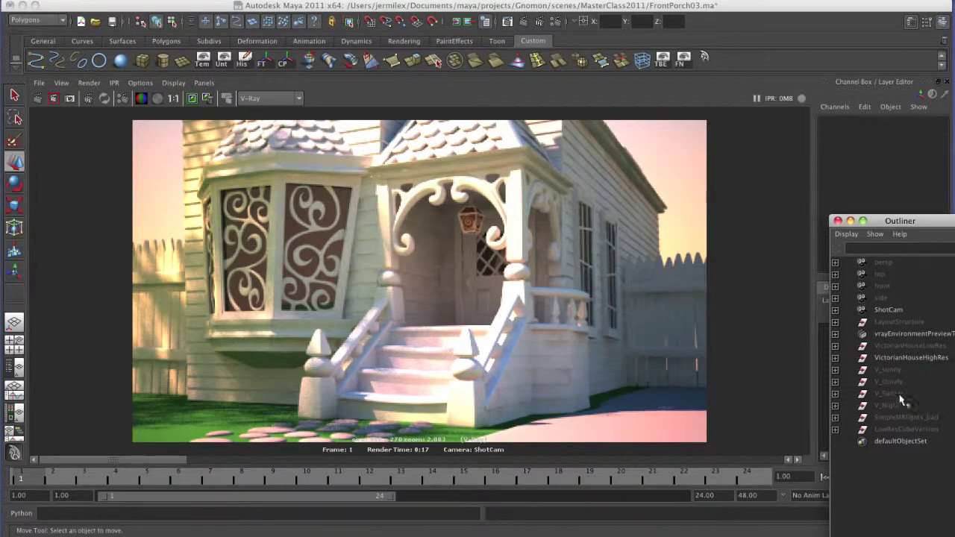
click(889, 393)
key(shift+h)
click(835, 394)
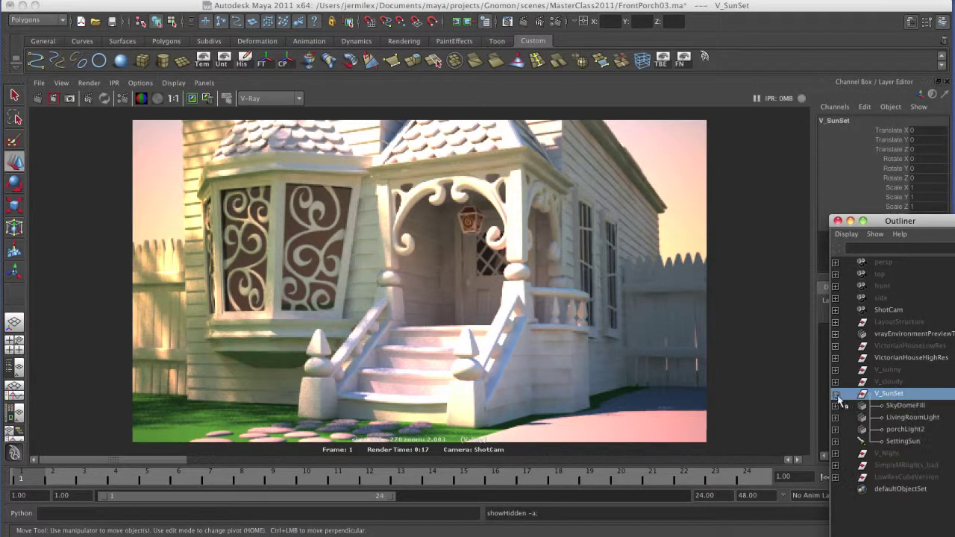
click(900, 405)
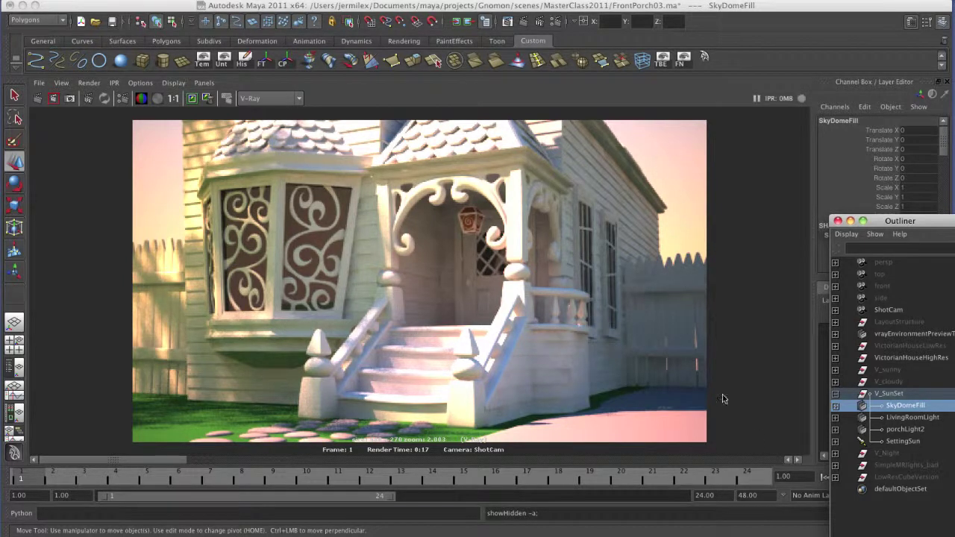
click(907, 418)
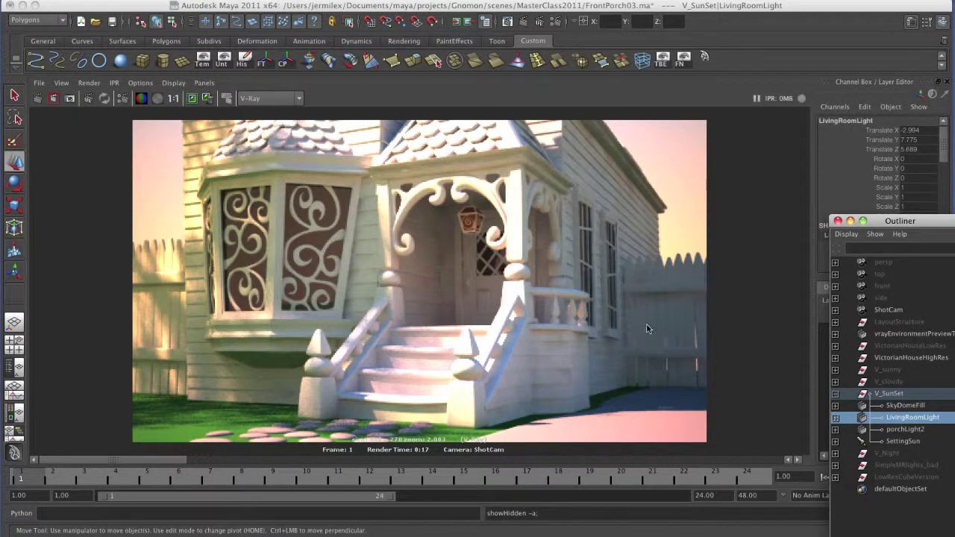
In the four-pane layout, inspect the bay window Glass near the porch in wireframe
key(space)
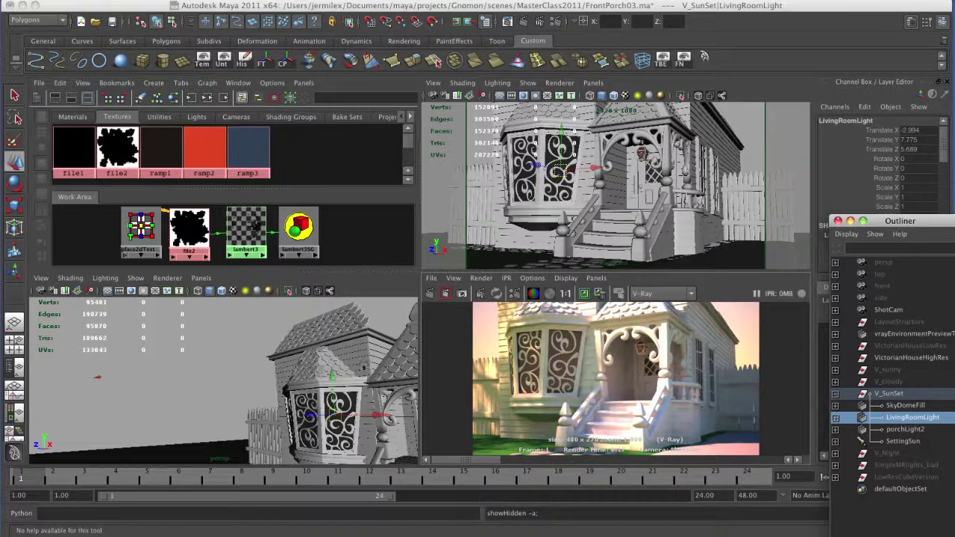
alt+right_drag(273, 387, 258, 370)
click(253, 365)
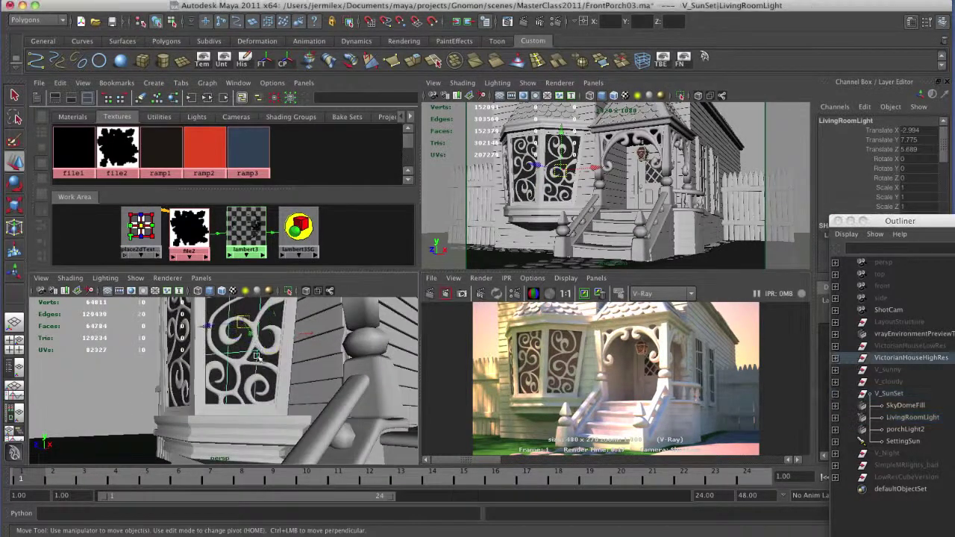
alt+drag(286, 379, 308, 386)
key(4)
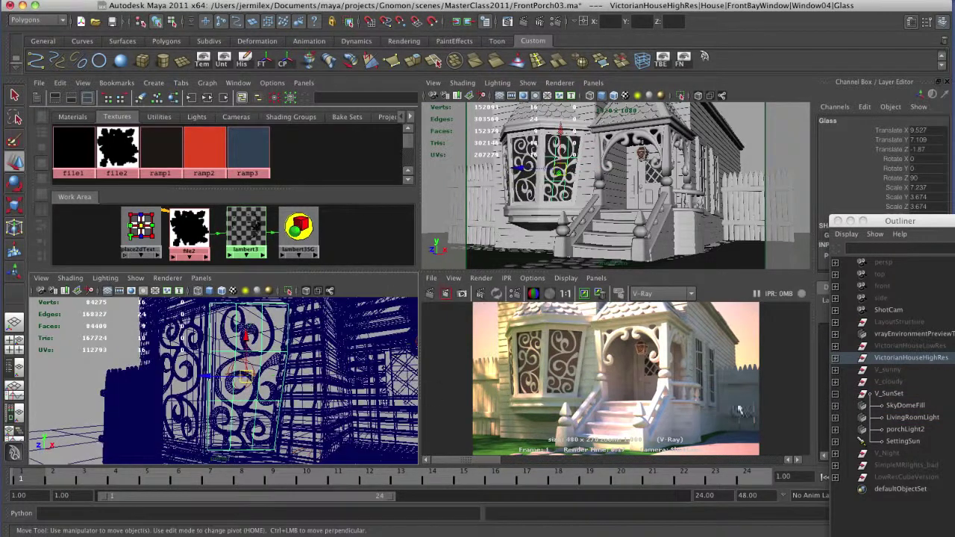
Inspect porchLight2 and SettingSun, then select LivingRoomLight, porchLight2 and SettingSun together
click(906, 418)
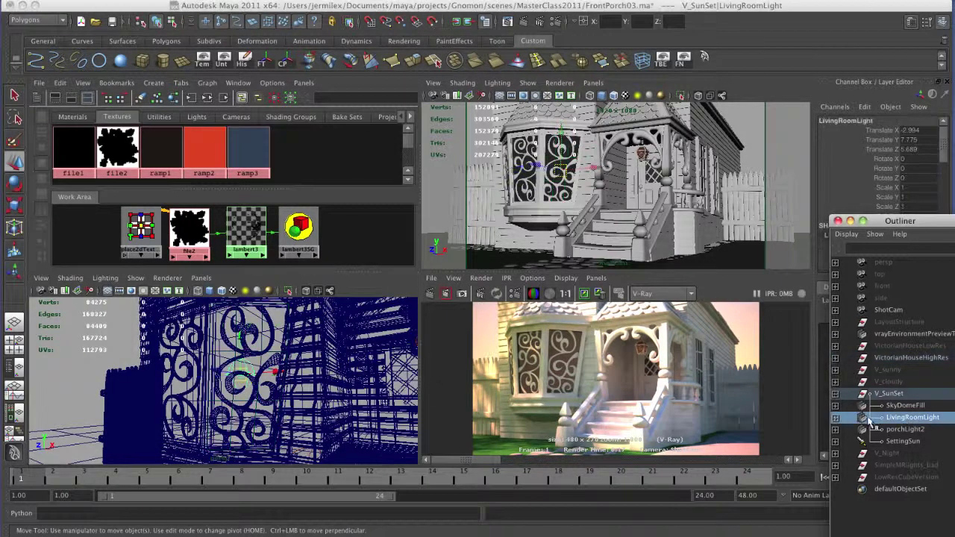
click(907, 429)
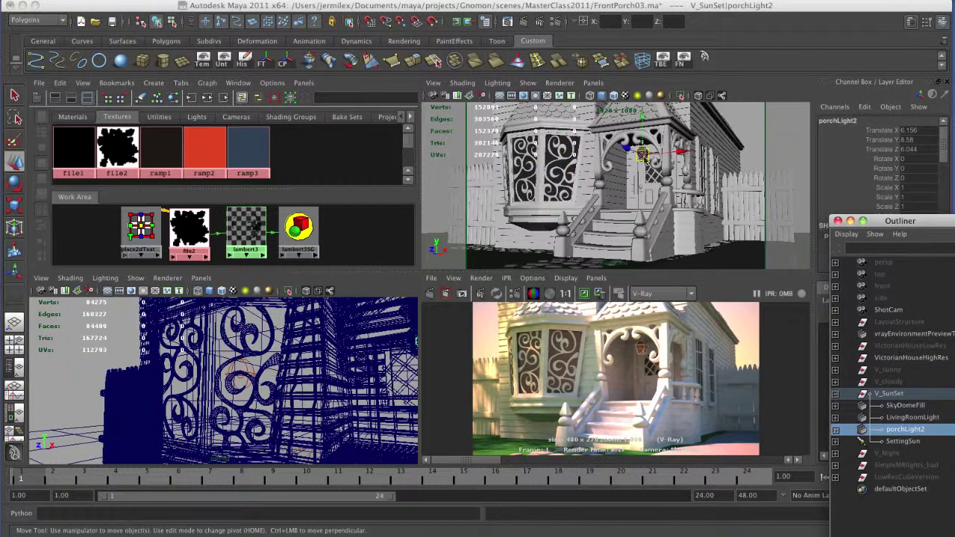
alt+drag(389, 374, 334, 388)
alt+right_drag(334, 388, 366, 380)
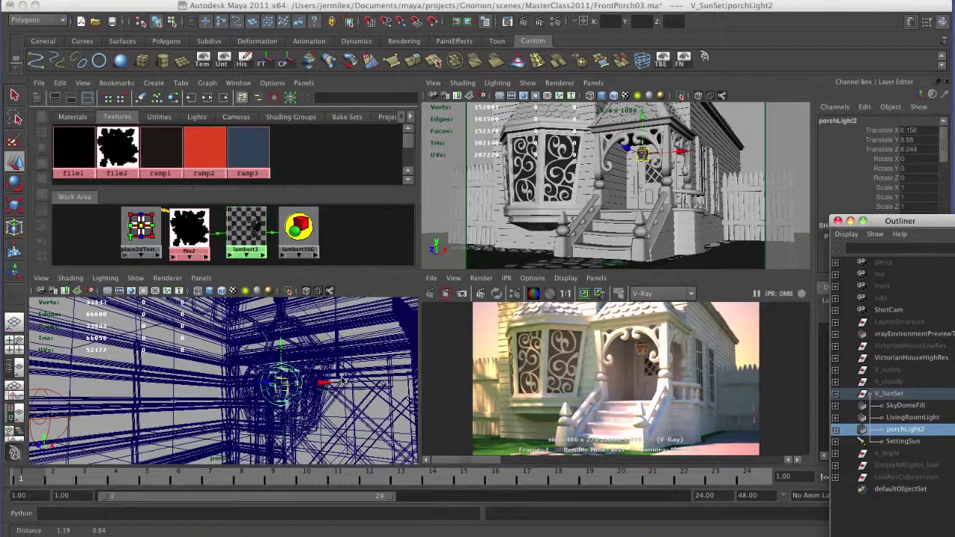
click(901, 440)
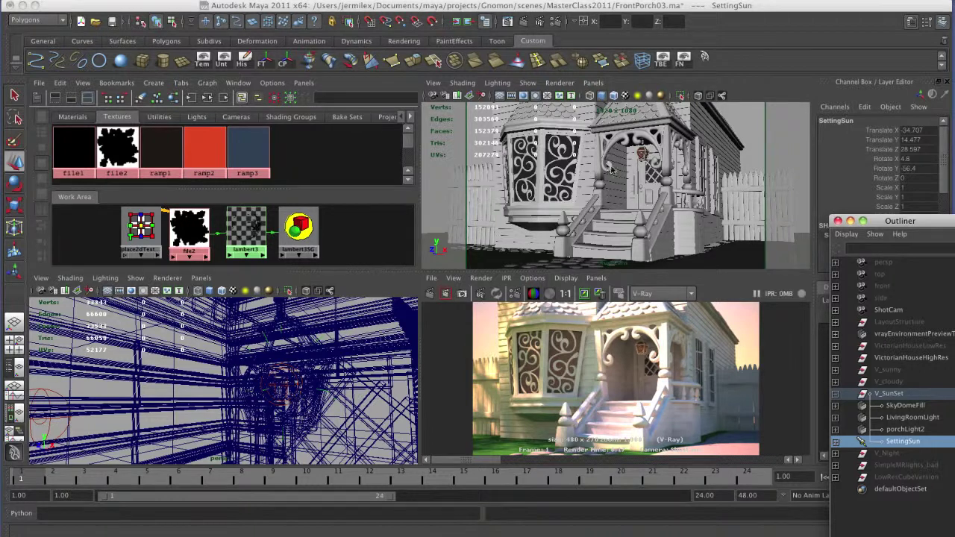
drag(906, 417, 904, 443)
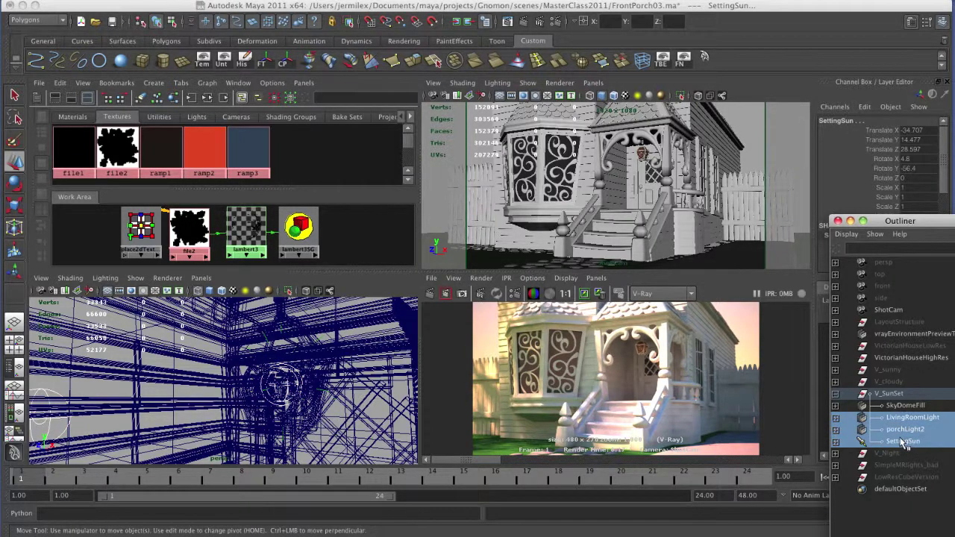
click(766, 388)
Render the purple dusk porch lit only by SkyDomeFill, zoom in, then unhide SettingSun
click(445, 293)
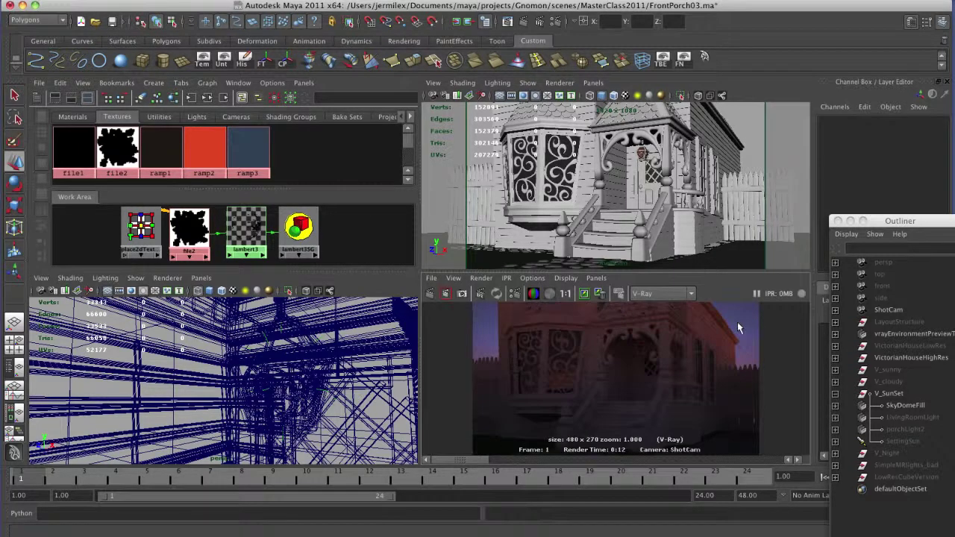
key(space)
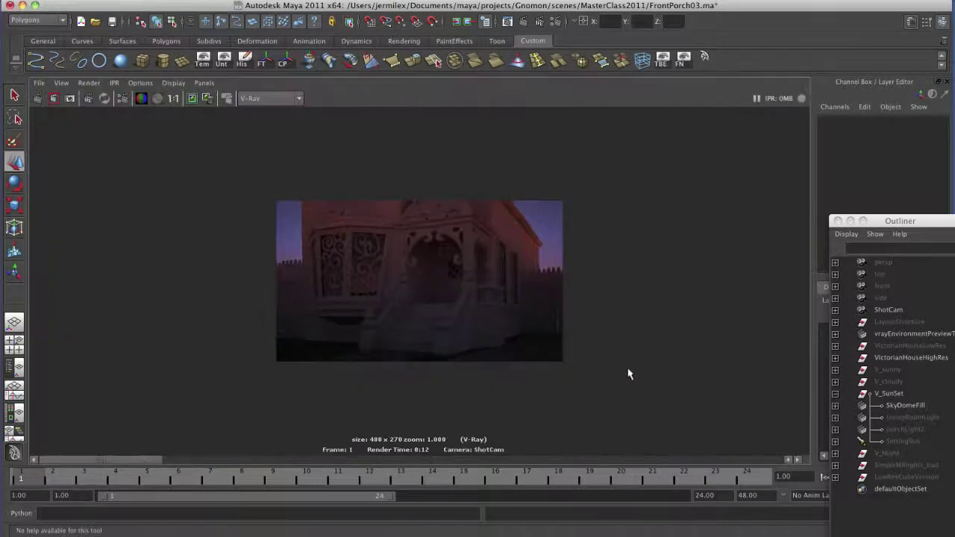
alt+right_drag(380, 330, 716, 380)
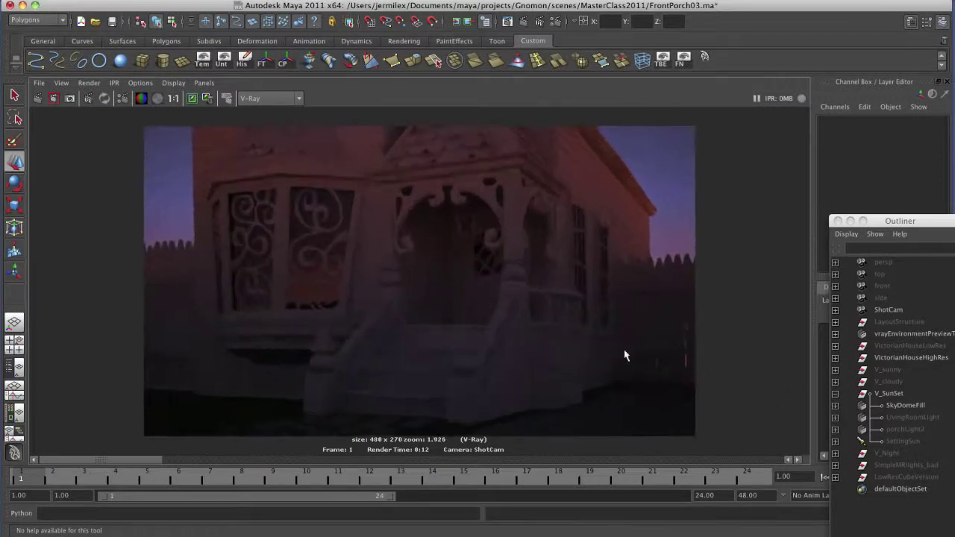
click(903, 441)
key(shift+h)
key(space)
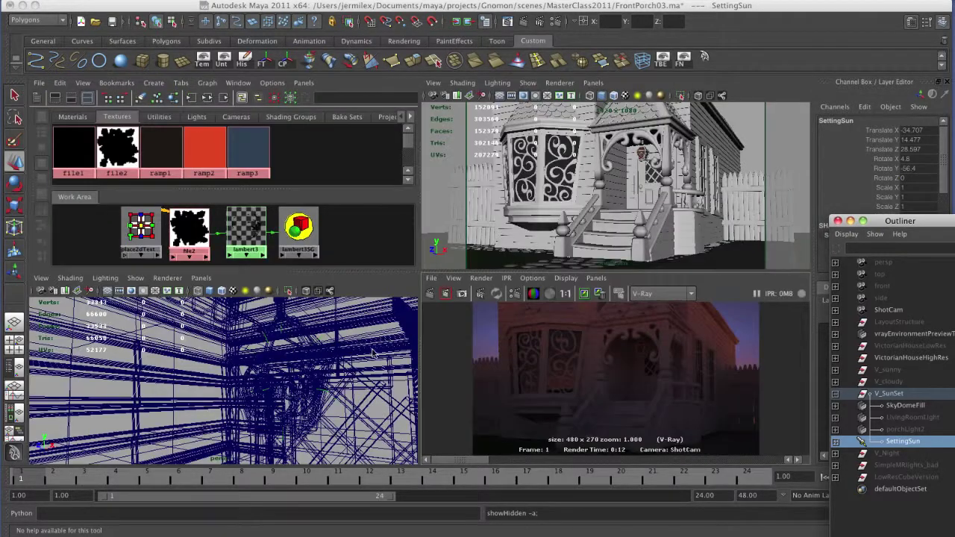
Look through the SettingSun light and render the porch with orange setting-sun light
alt+drag(373, 352, 305, 429)
alt+right_drag(306, 429, 323, 432)
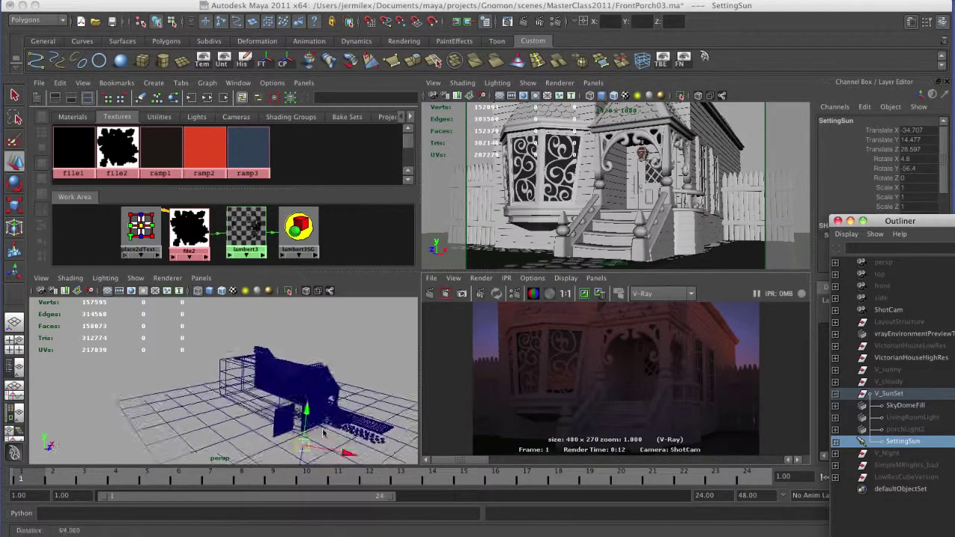
click(200, 278)
click(258, 332)
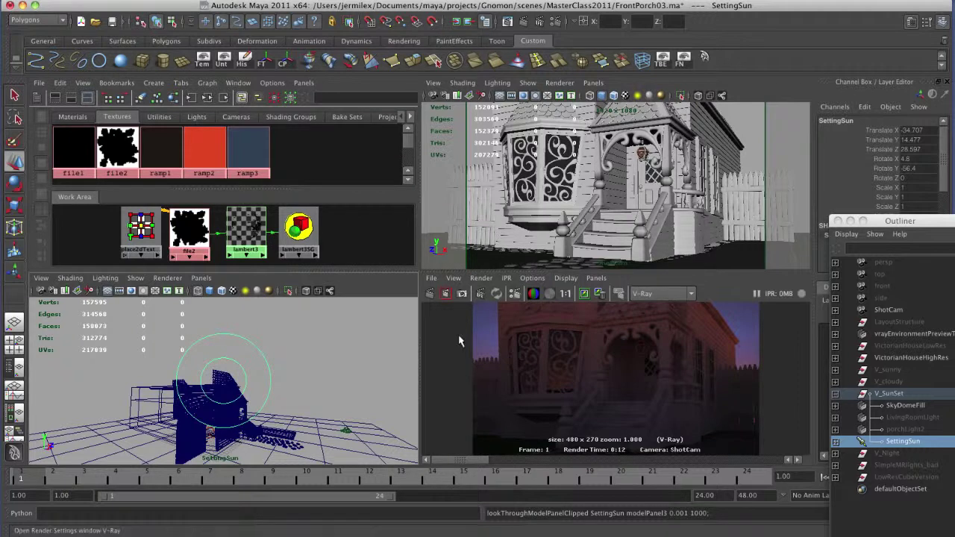
click(433, 293)
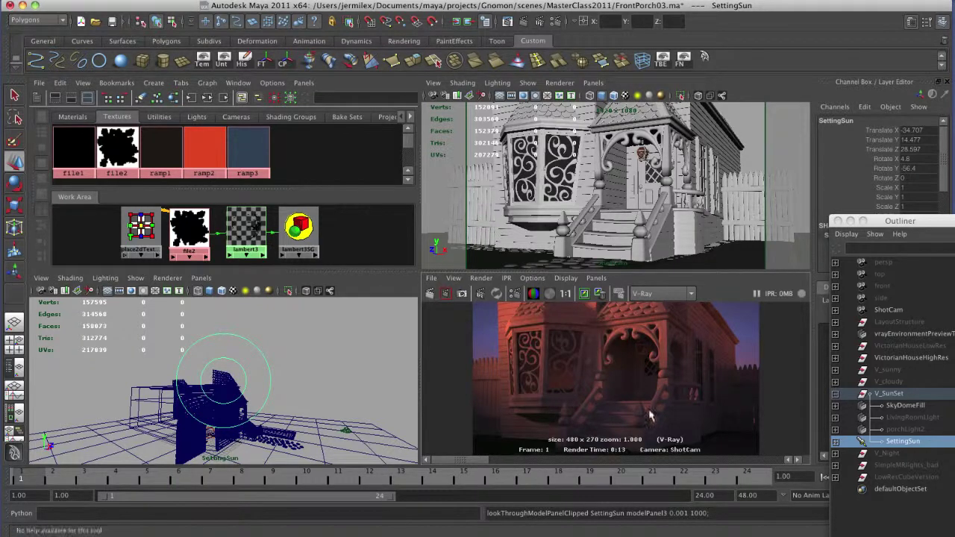
Enlarge the sunset render, then unhide LivingRoomLight and porchLight2
key(space)
alt+right_drag(505, 376, 759, 373)
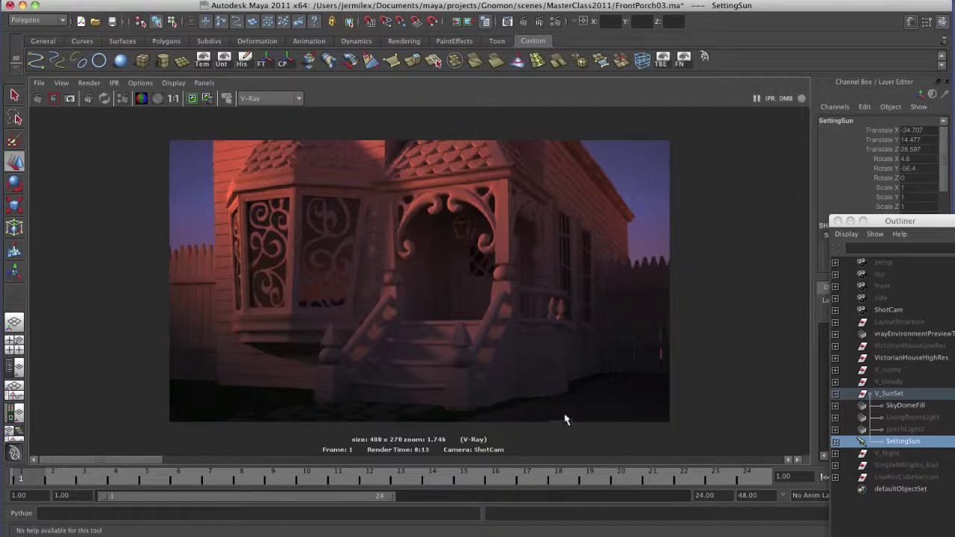
drag(910, 418, 903, 430)
key(shift+h)
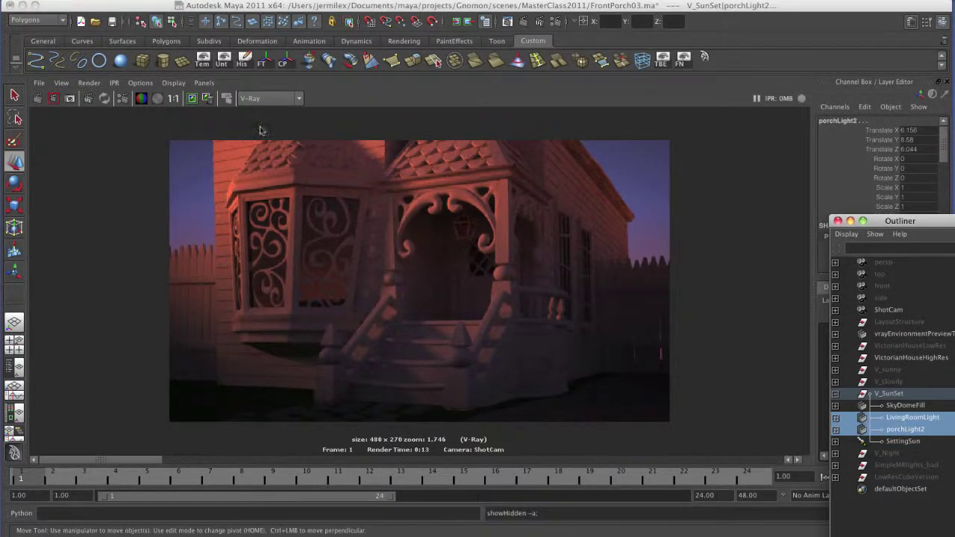
click(196, 245)
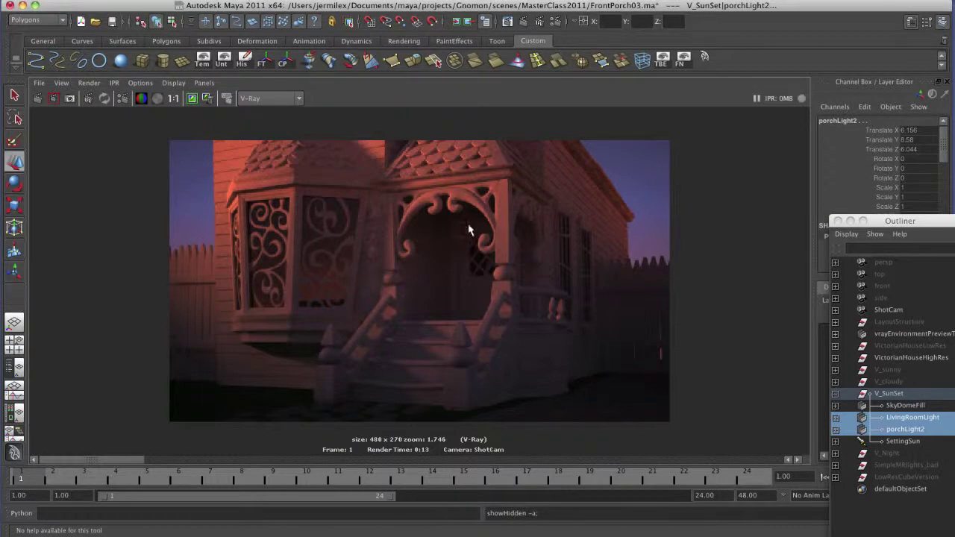
Render with all sunset lights on, collapse V_SunSet, browse earlier stored renders, and select V_SunSet
click(53, 98)
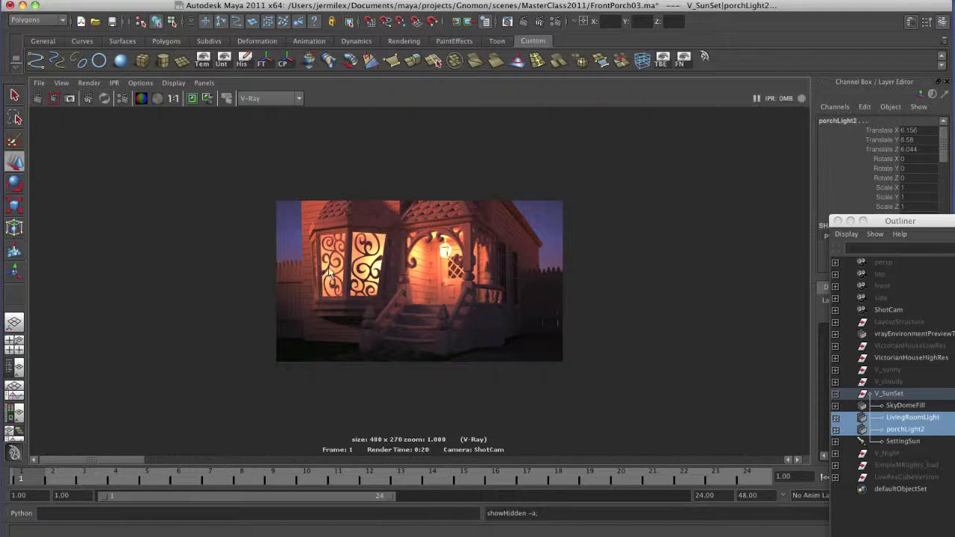
click(835, 396)
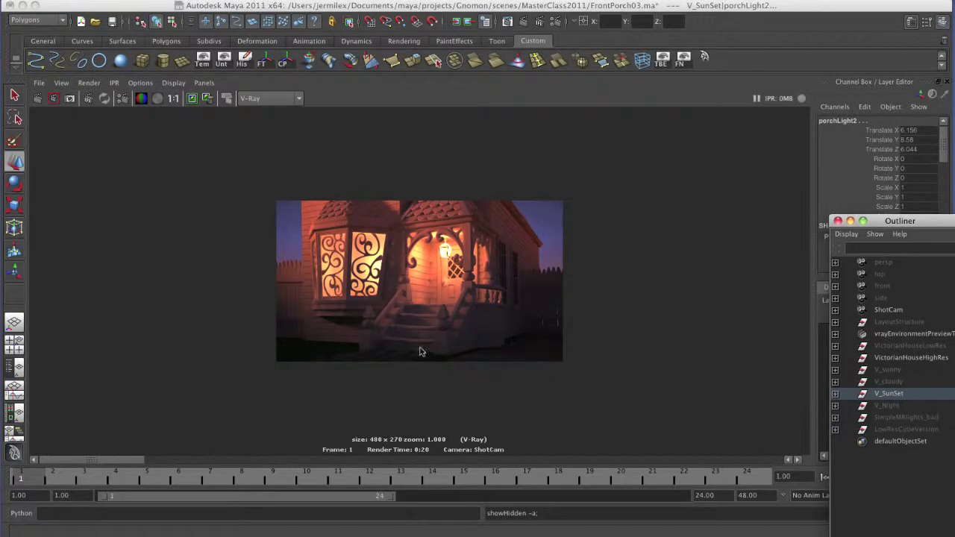
drag(130, 466, 97, 466)
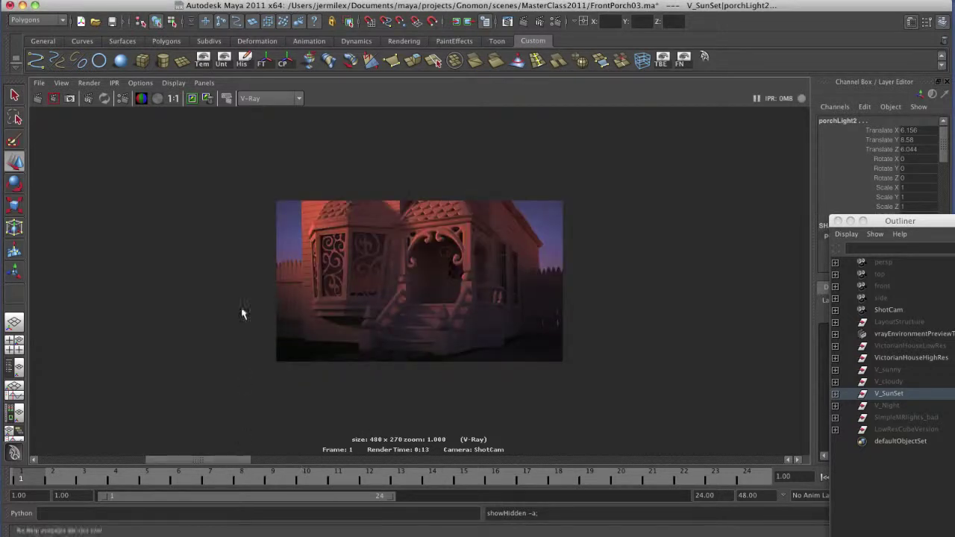
click(208, 99)
drag(130, 460, 105, 461)
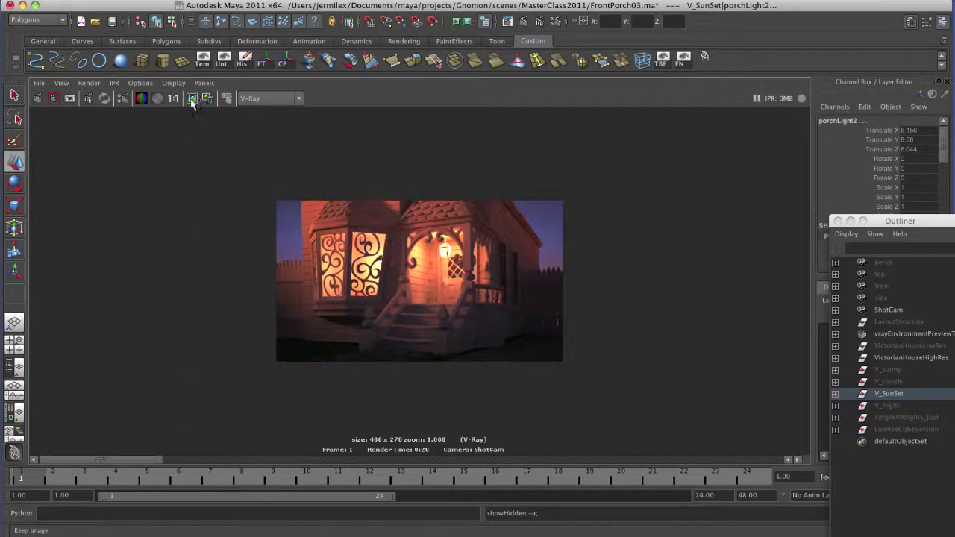
click(888, 393)
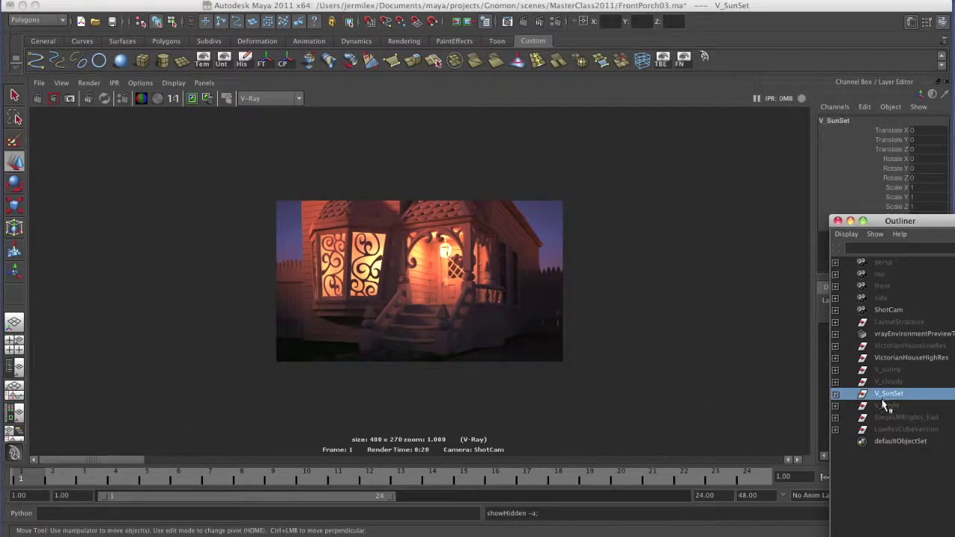
Select and expand the V_Night rig, then hide the Moon light
click(886, 405)
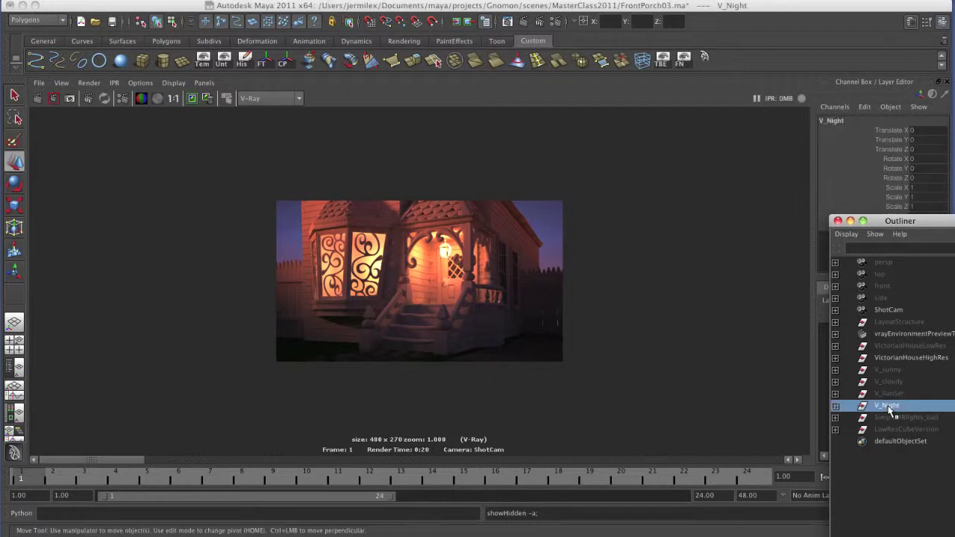
click(835, 406)
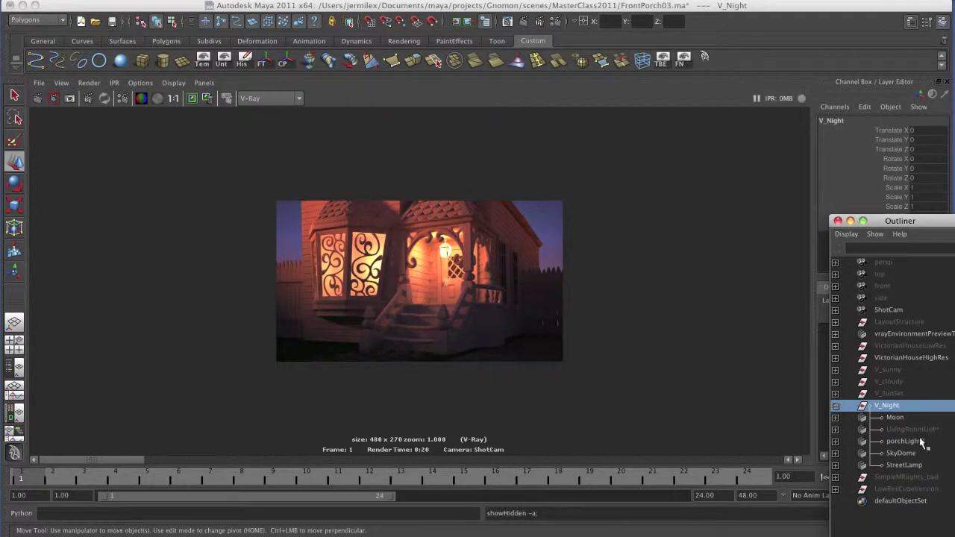
click(915, 419)
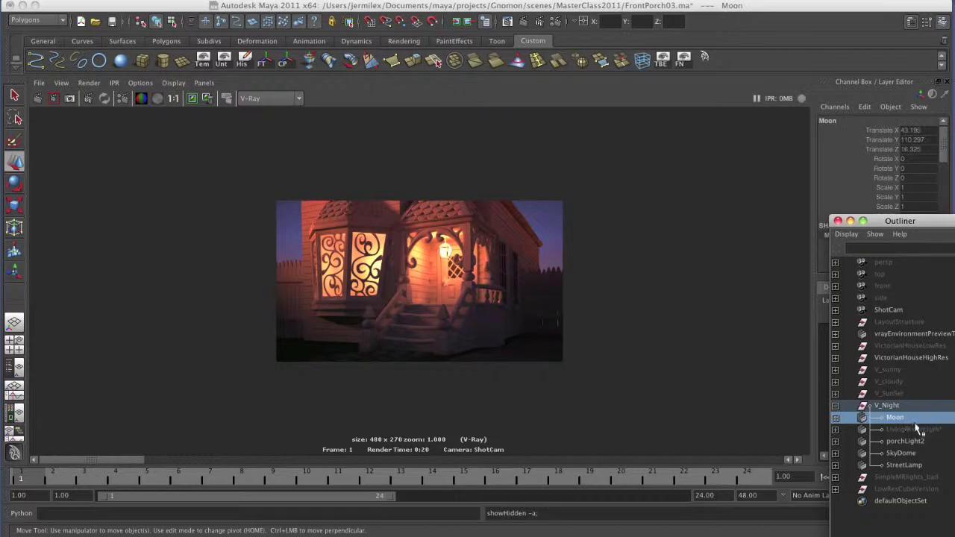
key(ctrl+h)
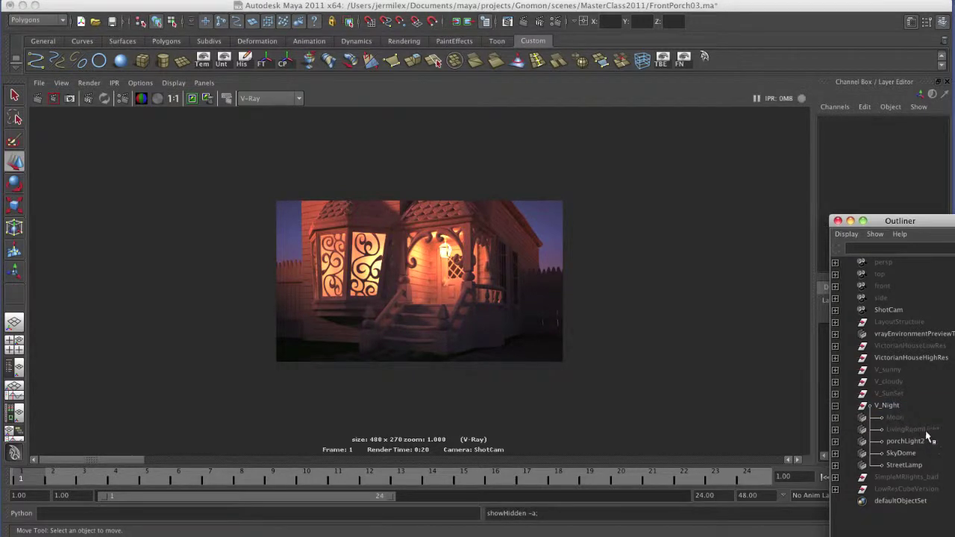
Hide porchLight2 and StreetLamp, then re-render the night porch lit only by SkyDome
click(920, 445)
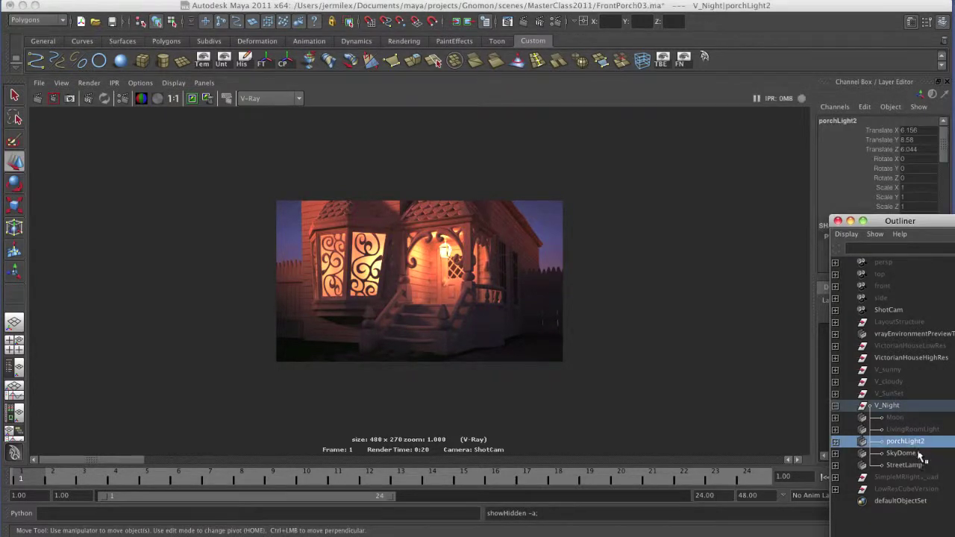
click(908, 464)
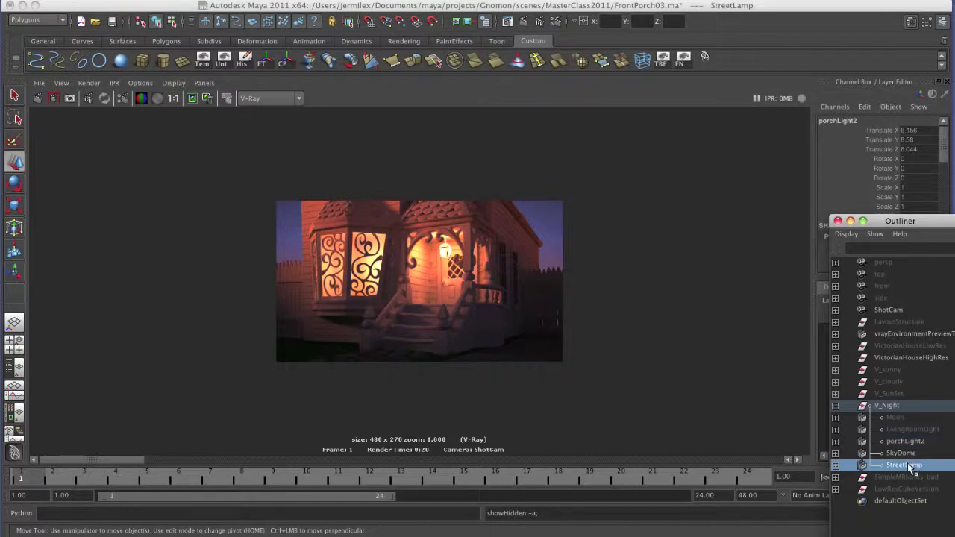
click(914, 442)
key(ctrl+h)
click(904, 463)
key(ctrl+h)
click(38, 98)
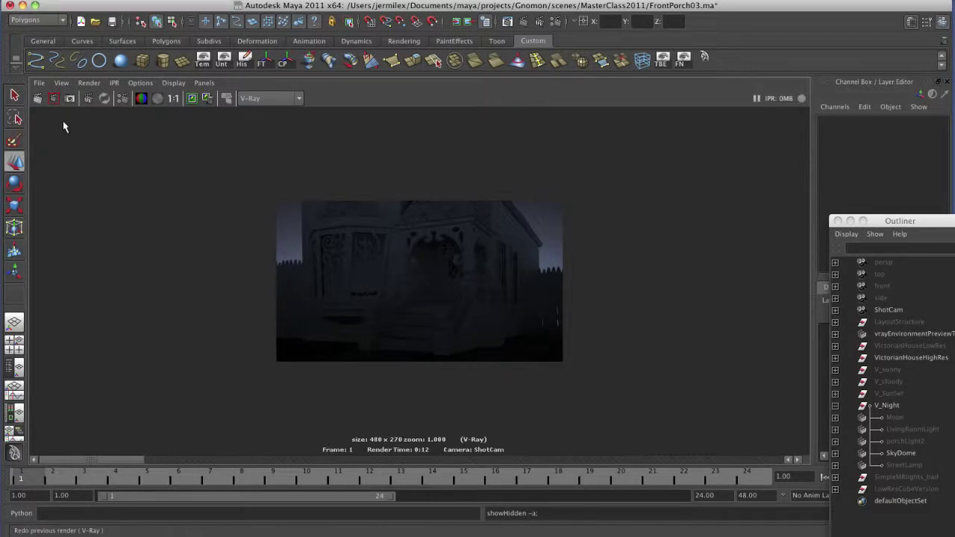
Unhide LivingRoomLight and re-render to see the bay windows glow
alt+right_drag(377, 306, 743, 348)
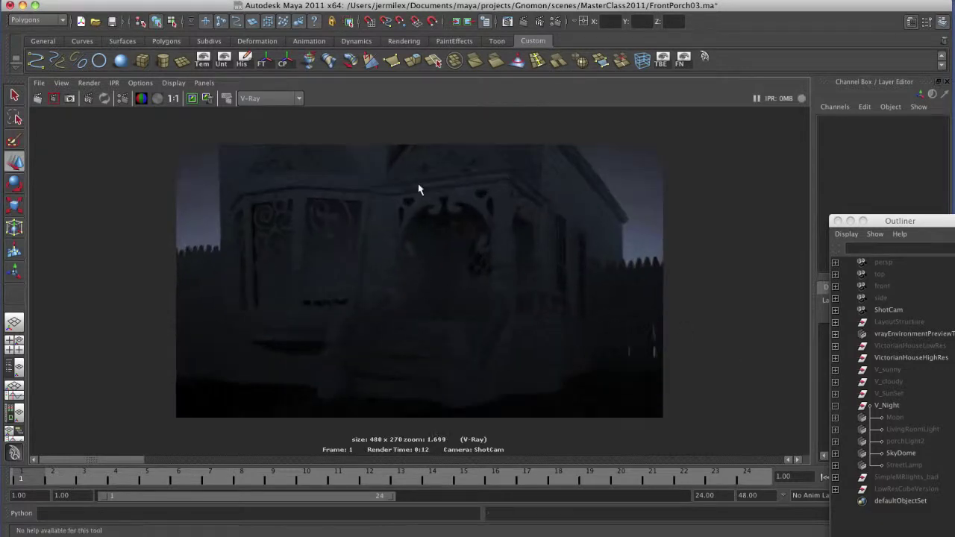
click(902, 441)
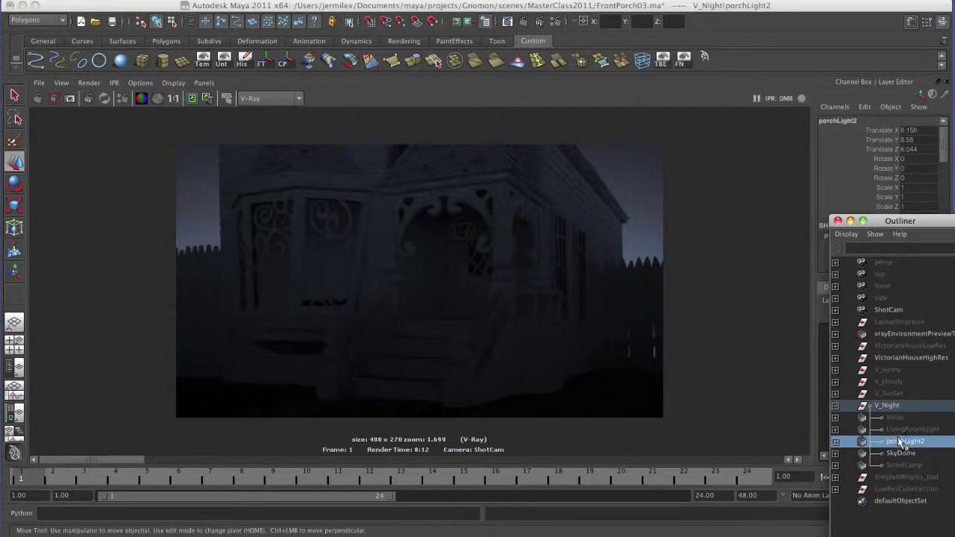
click(899, 432)
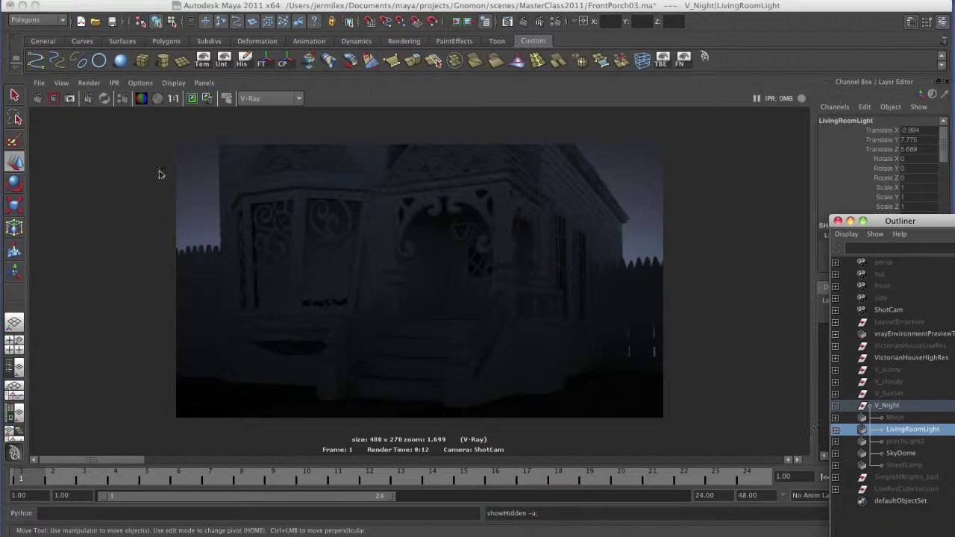
click(38, 99)
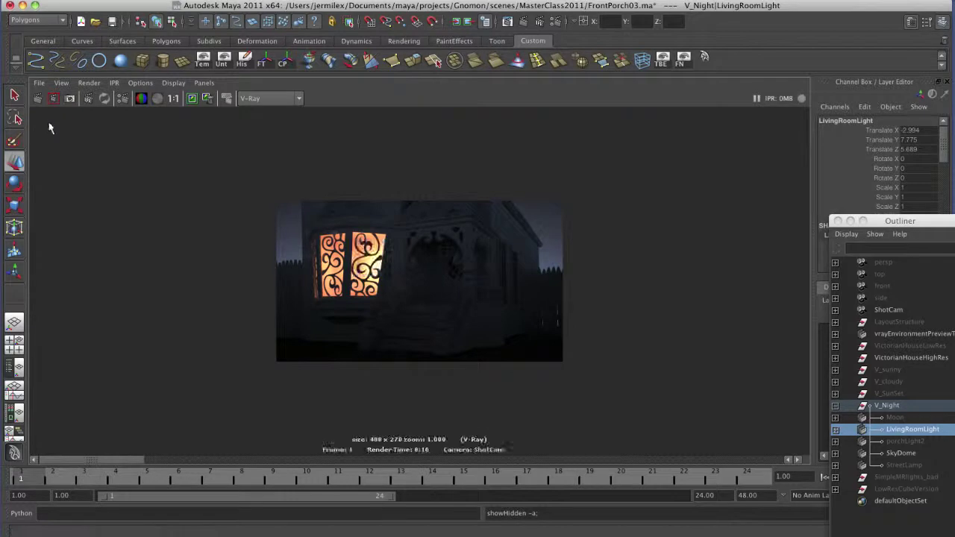
Unhide porchLight2 and re-render the night scene with the porch lantern lit
click(903, 441)
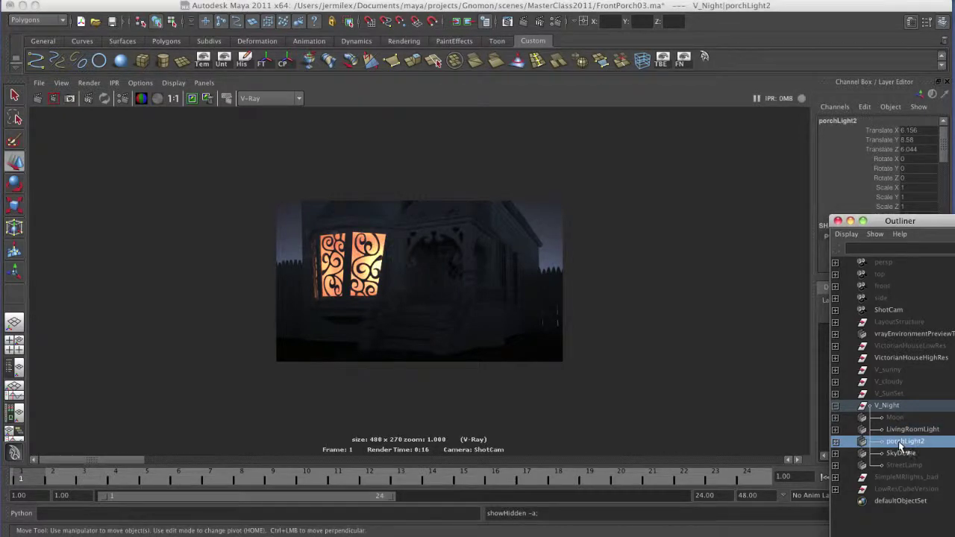
click(899, 454)
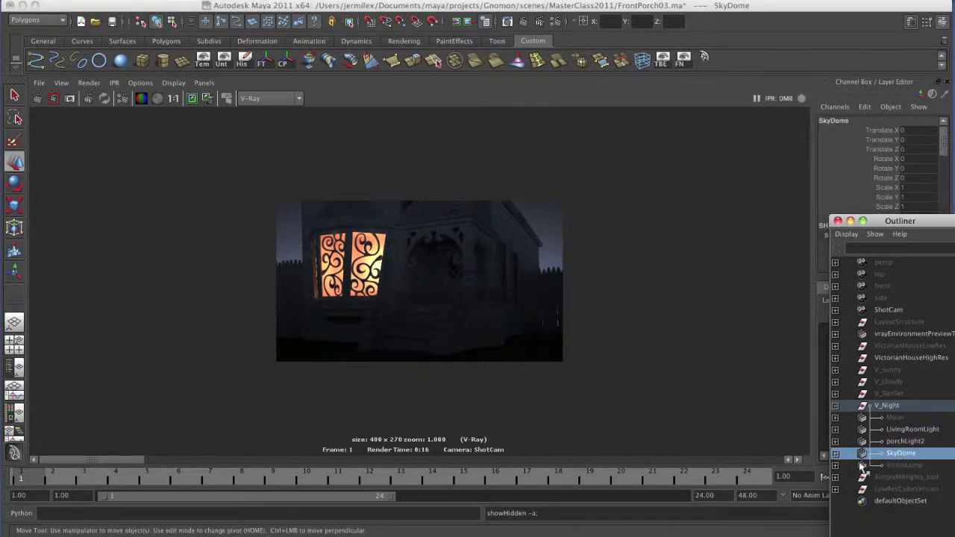
click(37, 98)
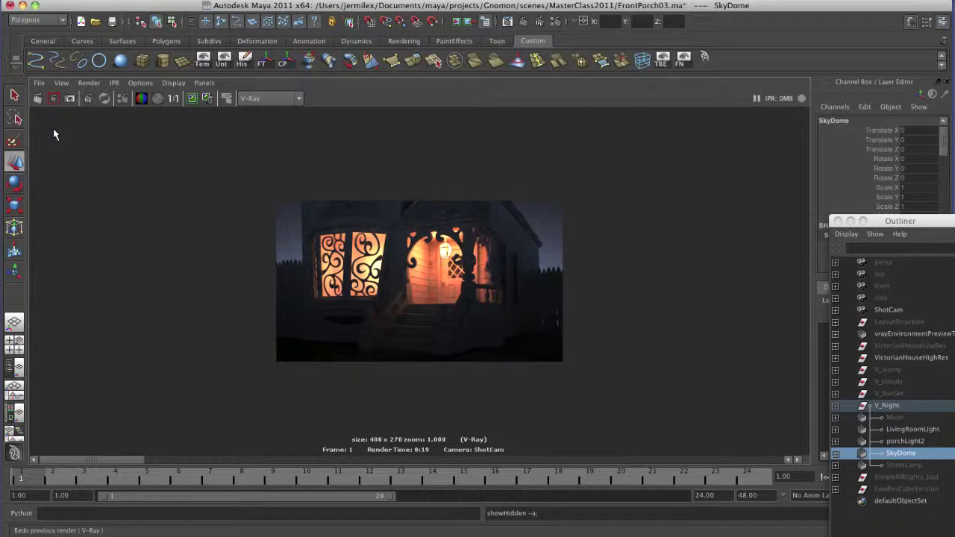
Select the hidden Moon light and bring it back into view in the four-pane layout
click(854, 416)
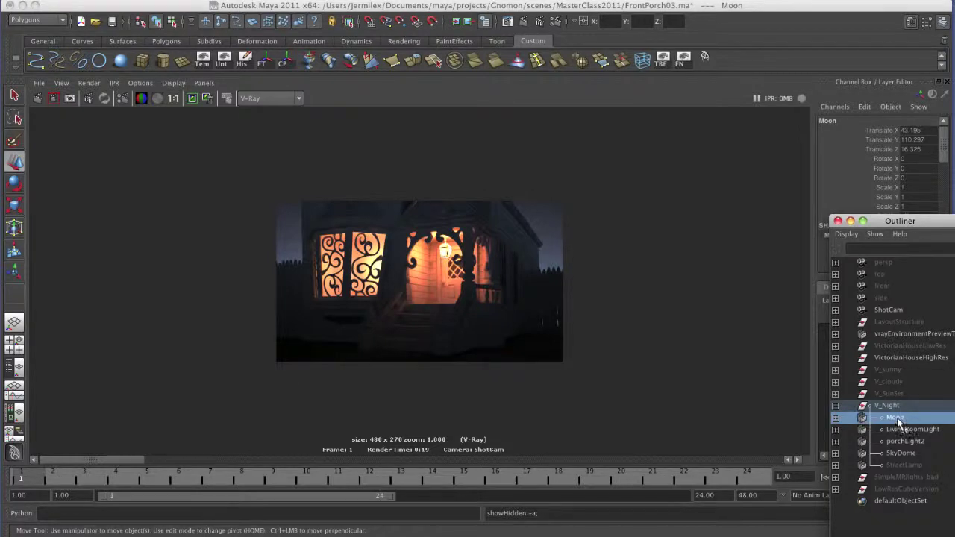
click(907, 430)
click(860, 421)
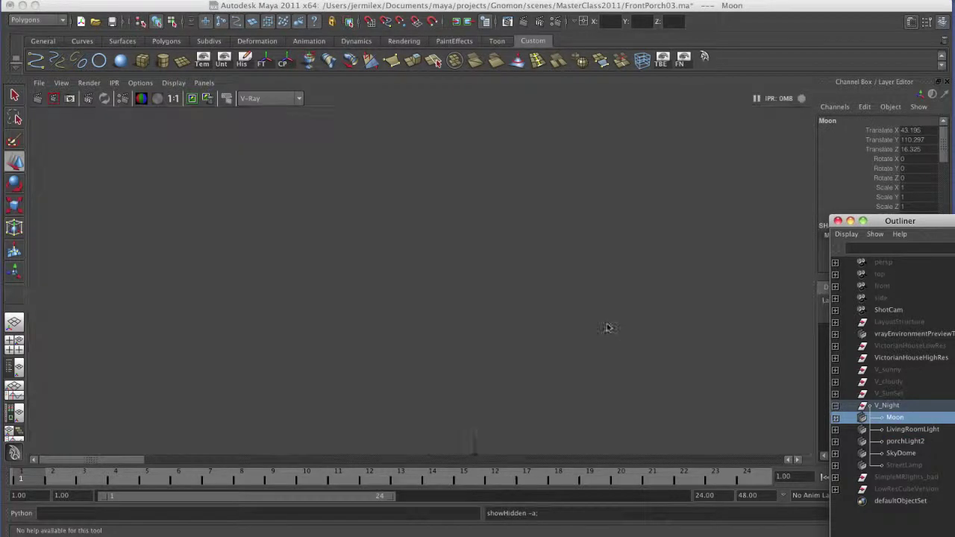
key(space)
alt+drag(362, 378, 325, 399)
key(w)
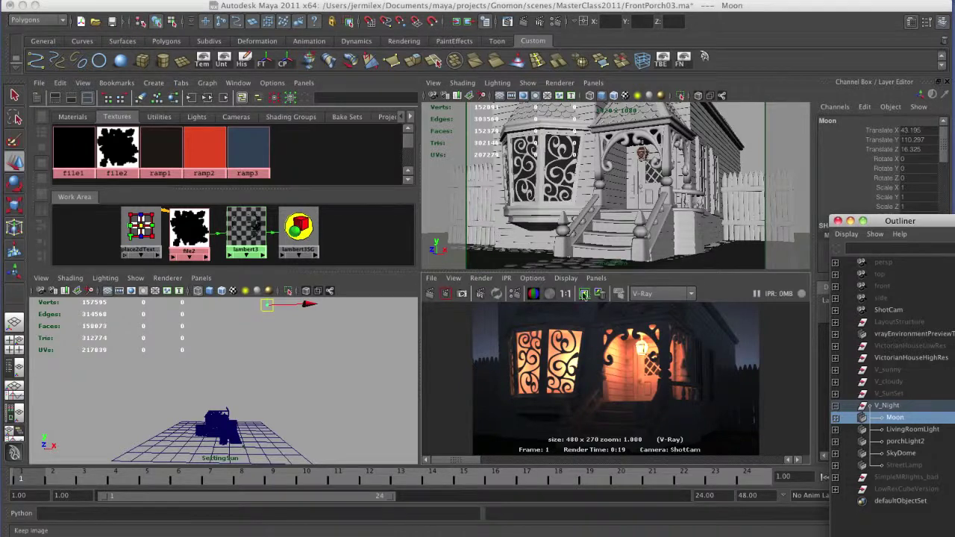
click(477, 314)
Re-render the night scene with V-Ray and zoom into the enlarged render image
click(430, 293)
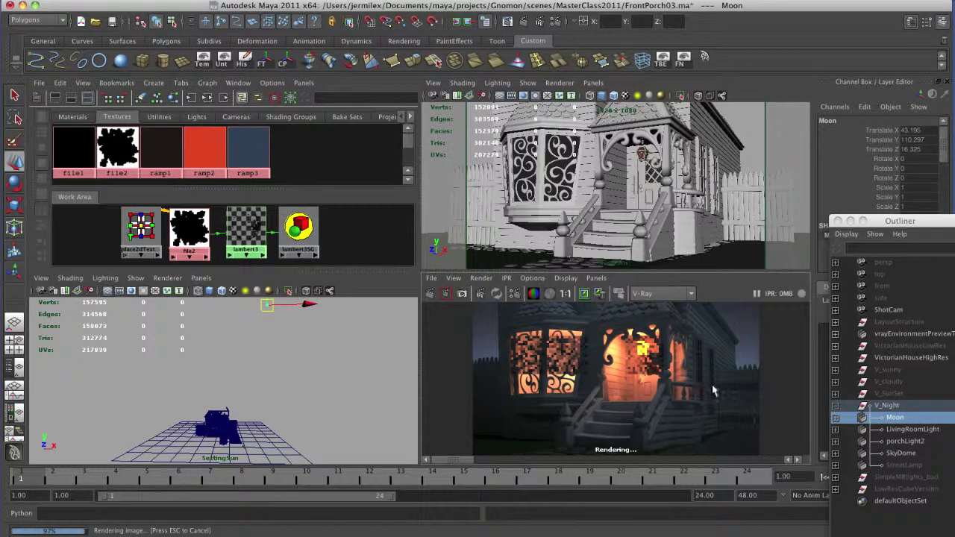
key(space)
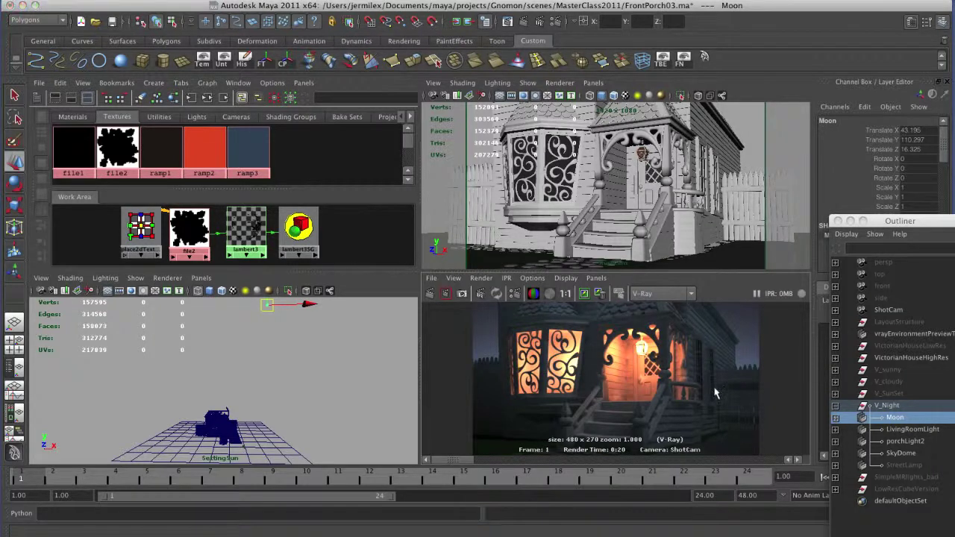
mouse_move(106, 459)
mouse_down()
mouse_move(291, 462)
mouse_move(100, 467)
mouse_up()
alt+right_drag(430, 335, 746, 396)
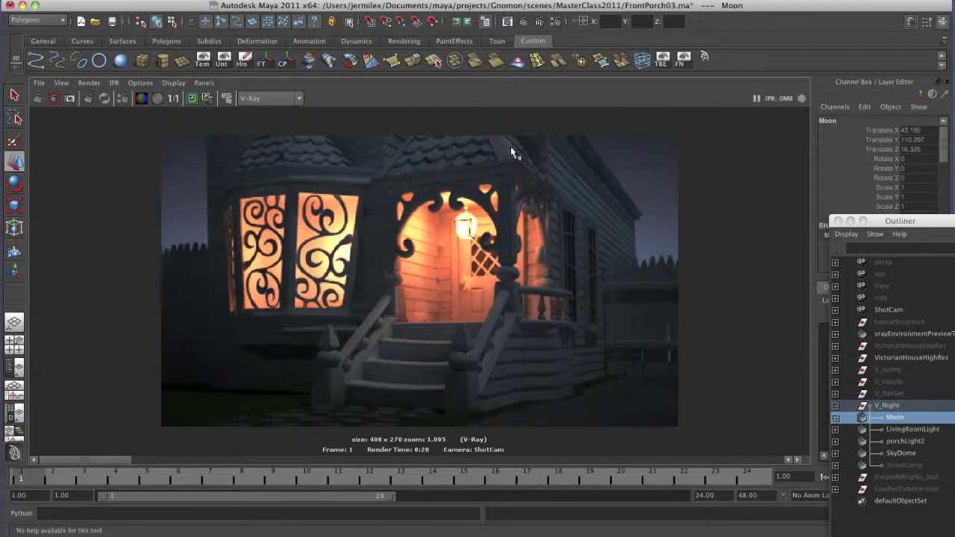
Select StreetLamp, keep the current render, and re-render the night scene with it included
click(909, 464)
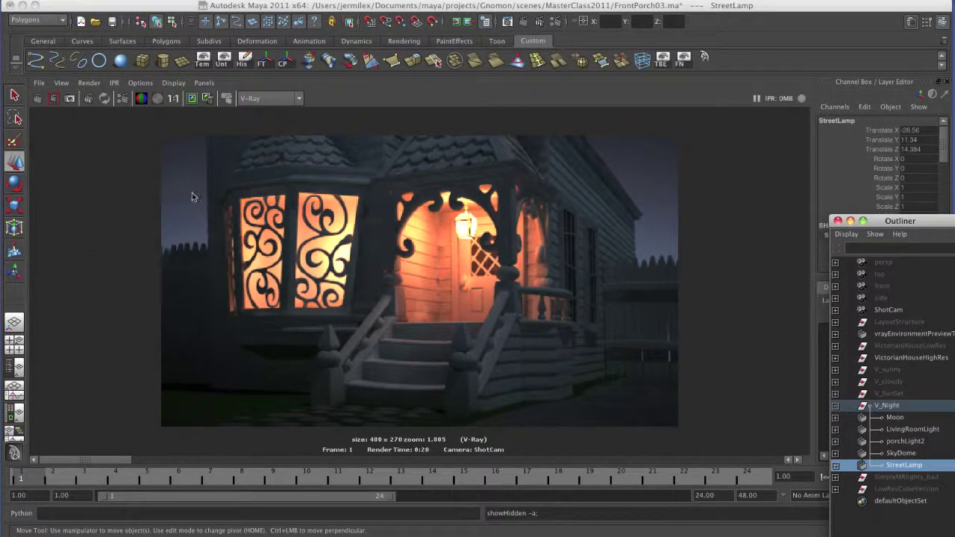
click(193, 100)
click(38, 98)
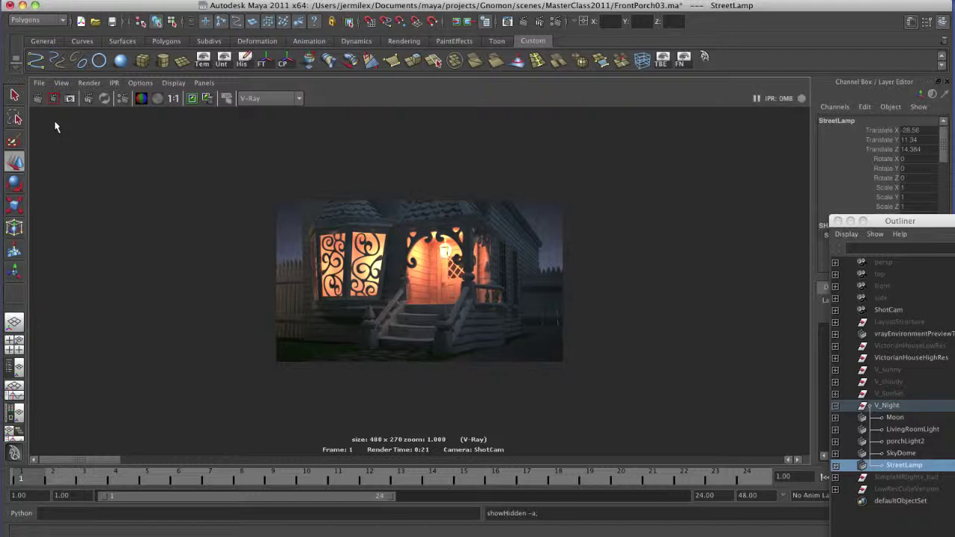
drag(102, 459, 87, 487)
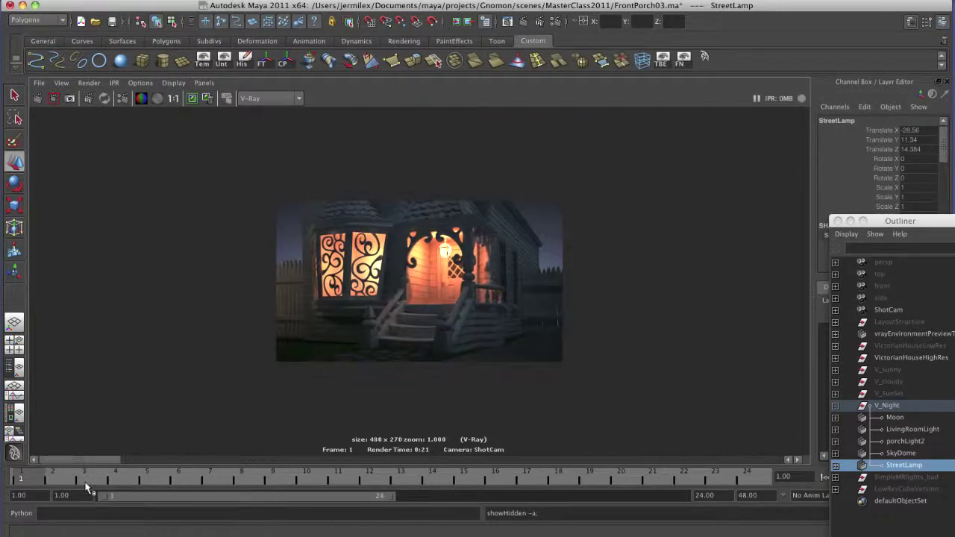